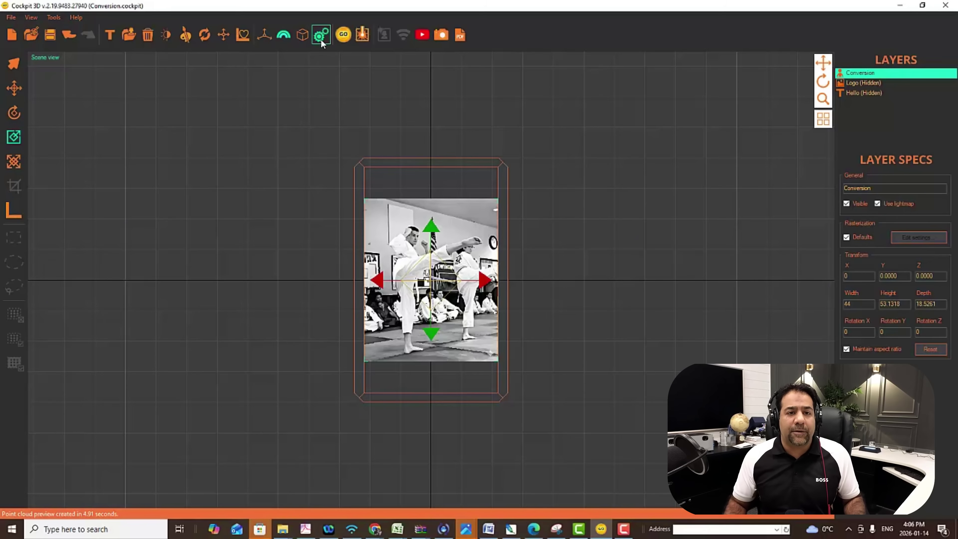
# Set the XY distance to 0.07 in the scene settings, and generate the point cloud with the photo enlarged to about 54.7 wide.
pyautogui.click(321, 34)
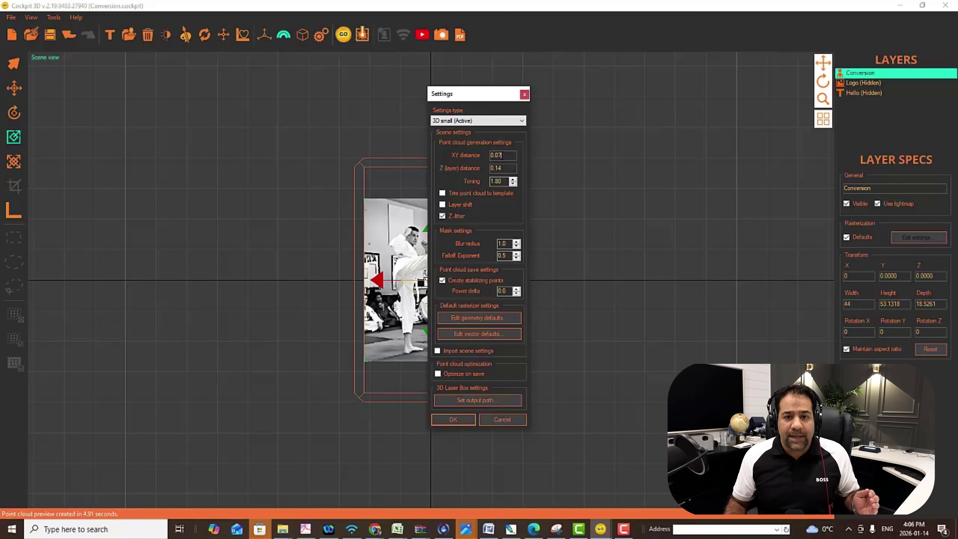
pyautogui.write('7')
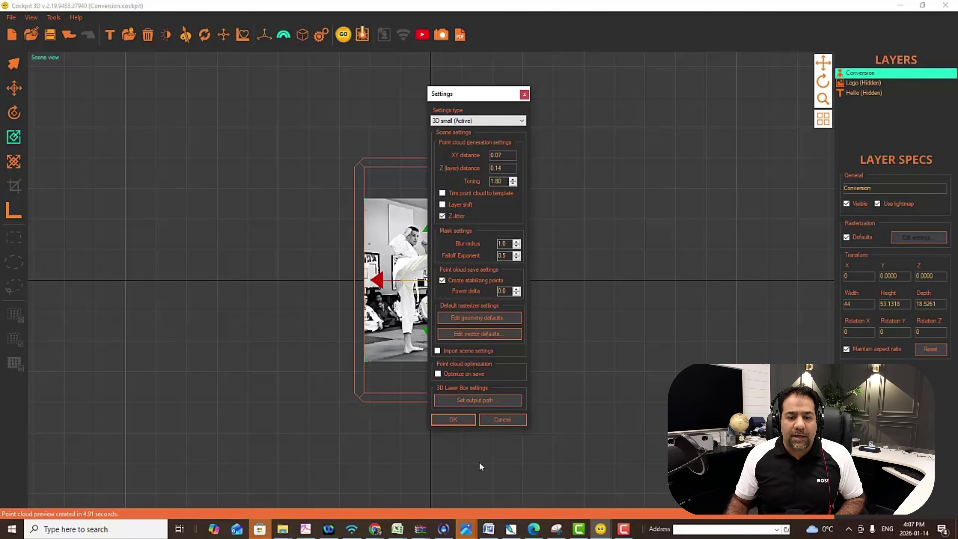
pyautogui.click(453, 419)
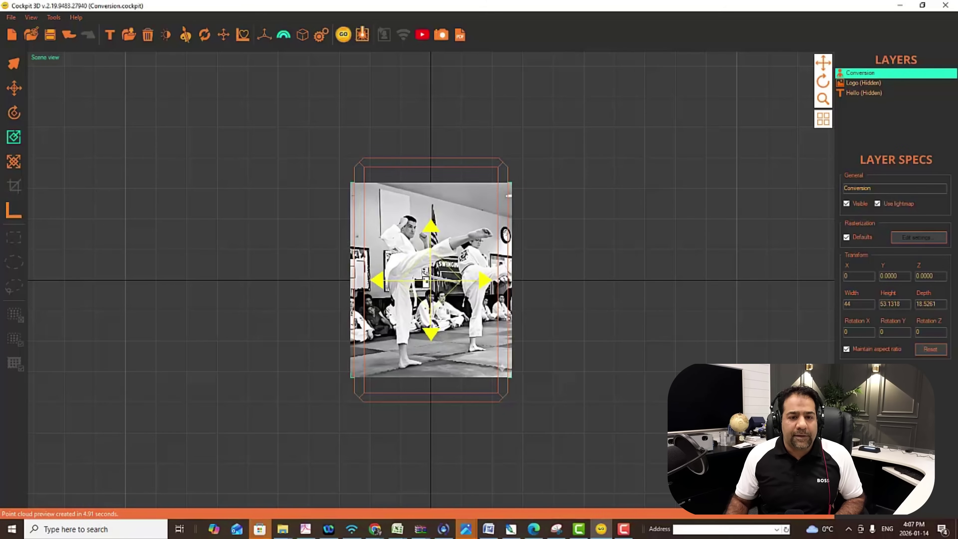
pyautogui.click(344, 34)
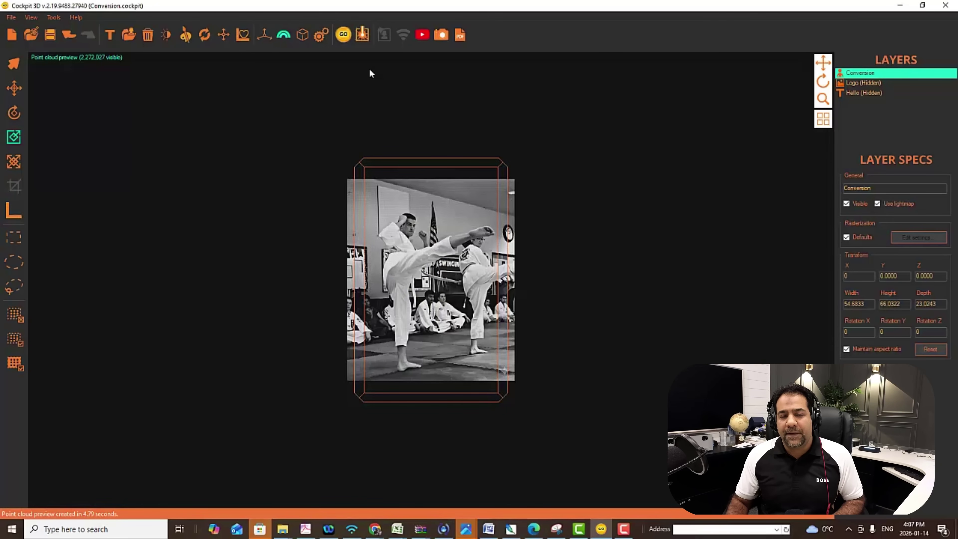
# Enable trimming of the point cloud to the template and regenerate the point cloud preview.
pyautogui.click(321, 34)
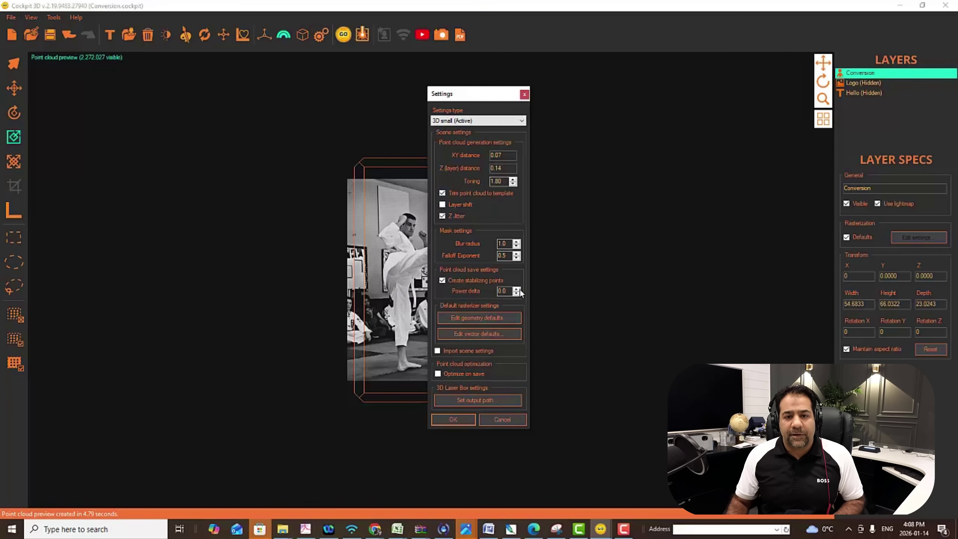
pyautogui.click(453, 420)
pyautogui.click(343, 34)
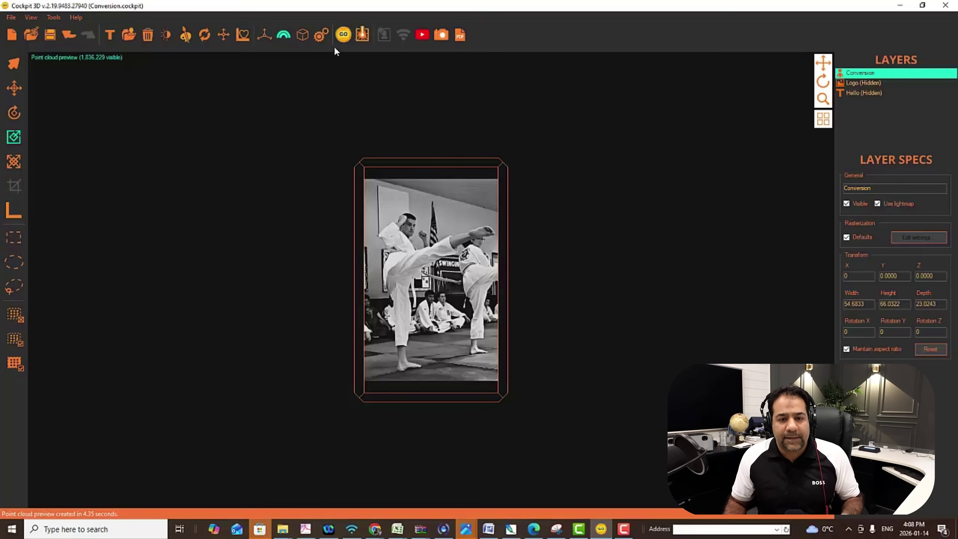
# Try turning off Z Jitter in the scene settings and discard the change.
pyautogui.click(322, 36)
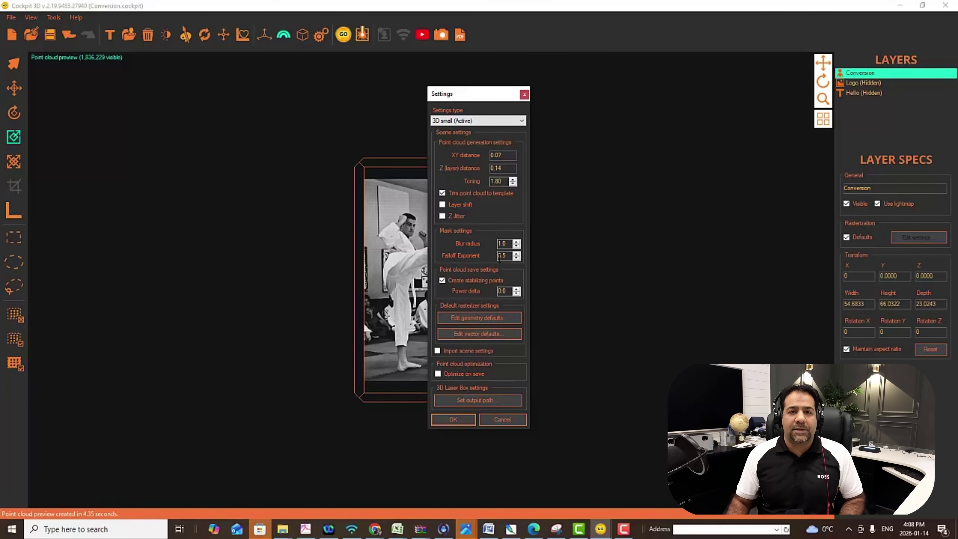
pyautogui.click(501, 419)
# Change the crystal template to 3D Heart Small 80x70.
pyautogui.click(302, 35)
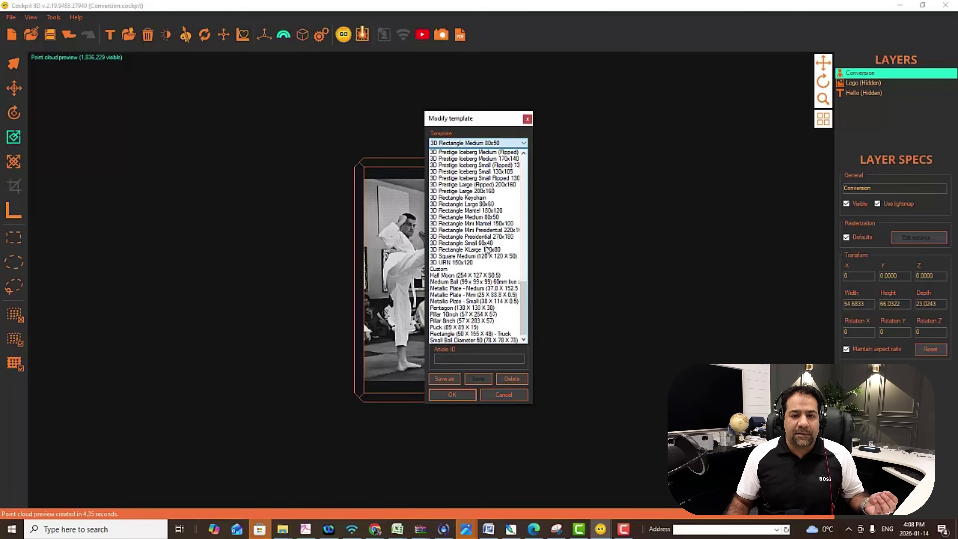
pyautogui.scroll(-3, 498, 277)
pyautogui.scroll(3, 498, 277)
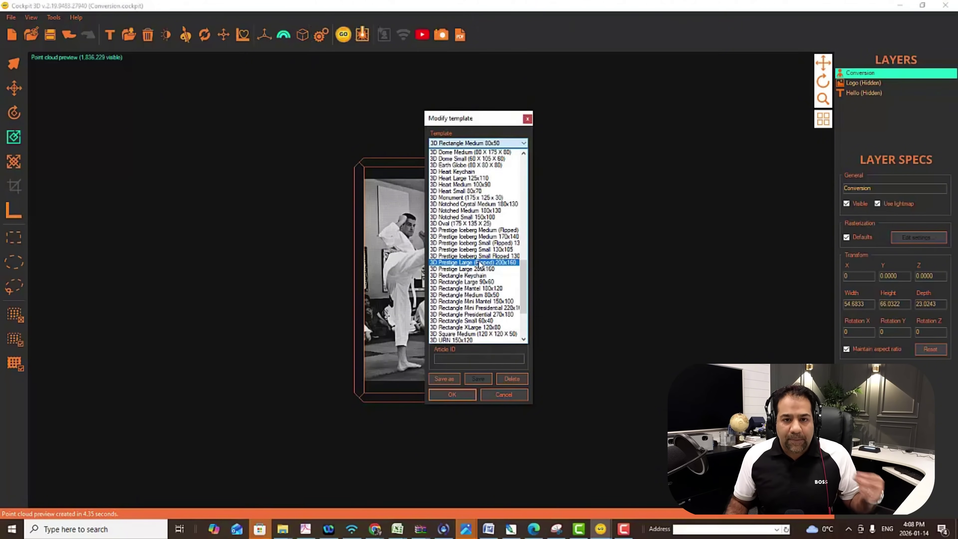
pyautogui.click(440, 193)
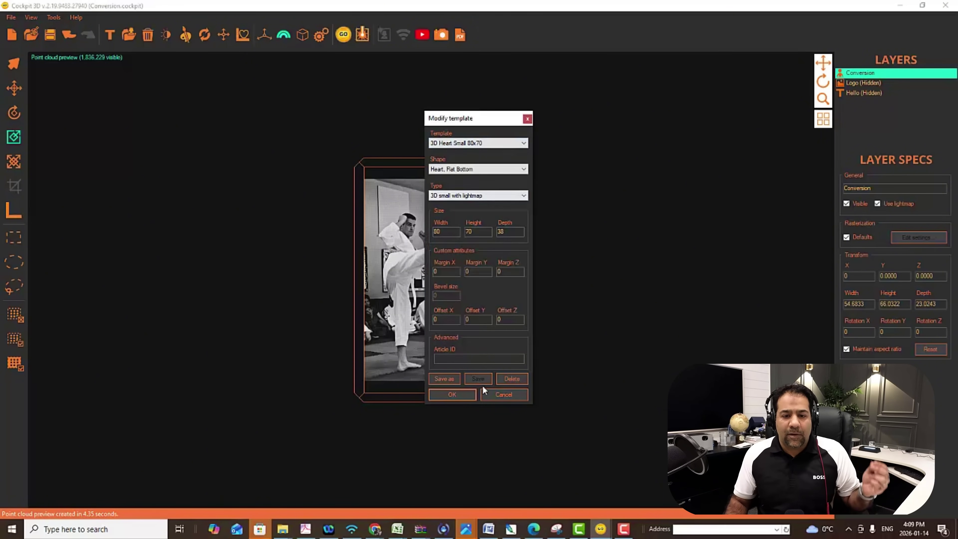
pyautogui.click(443, 395)
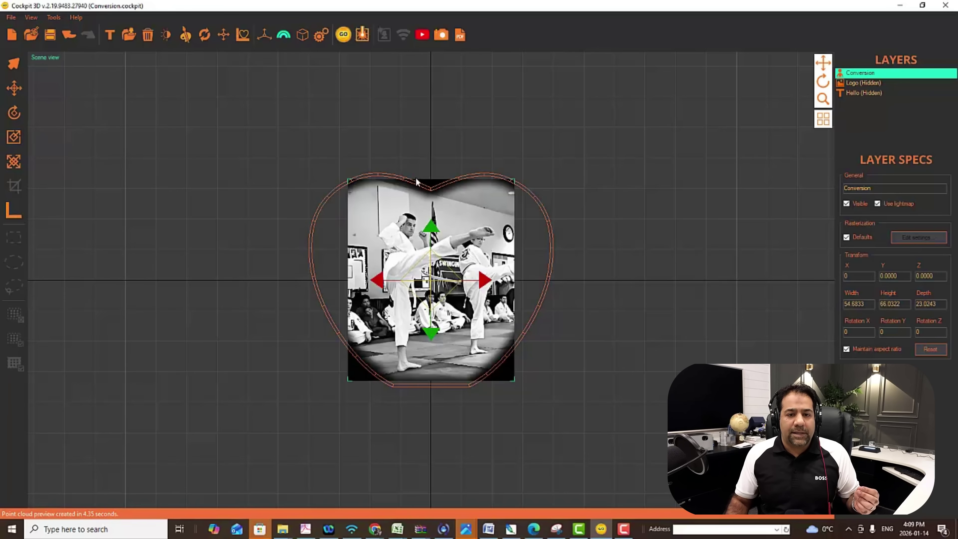
# Scale the photo to about 77.5 wide to fill the heart and move it down to a Y position of about -3.1.
pyautogui.scroll(5, 443, 279)
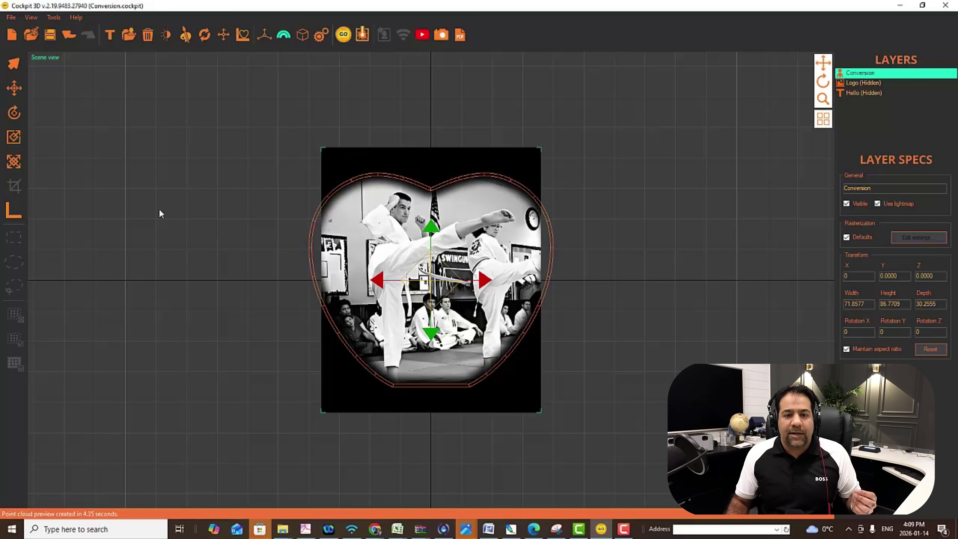
pyautogui.scroll(1, 431, 280)
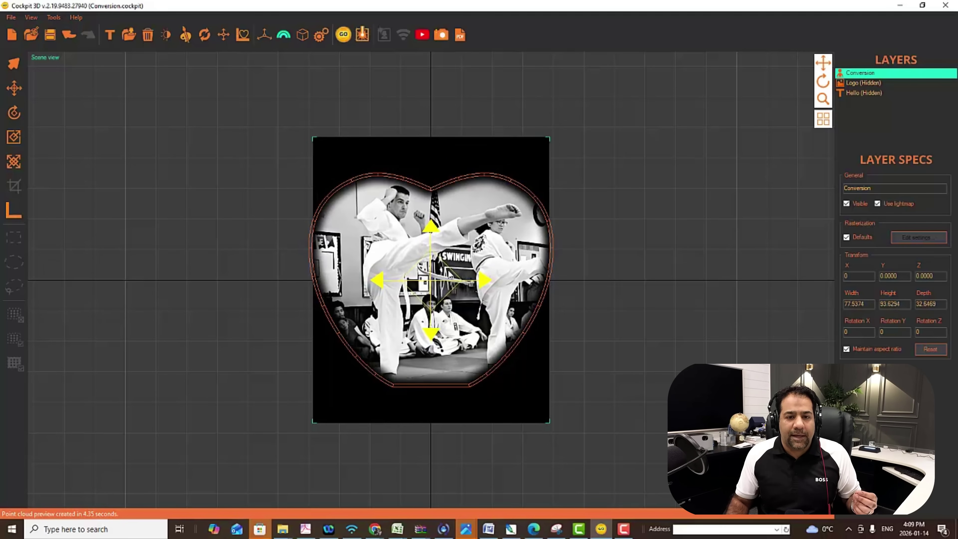
pyautogui.click(14, 87)
pyautogui.moveTo(431, 252); pyautogui.dragTo(431, 261)
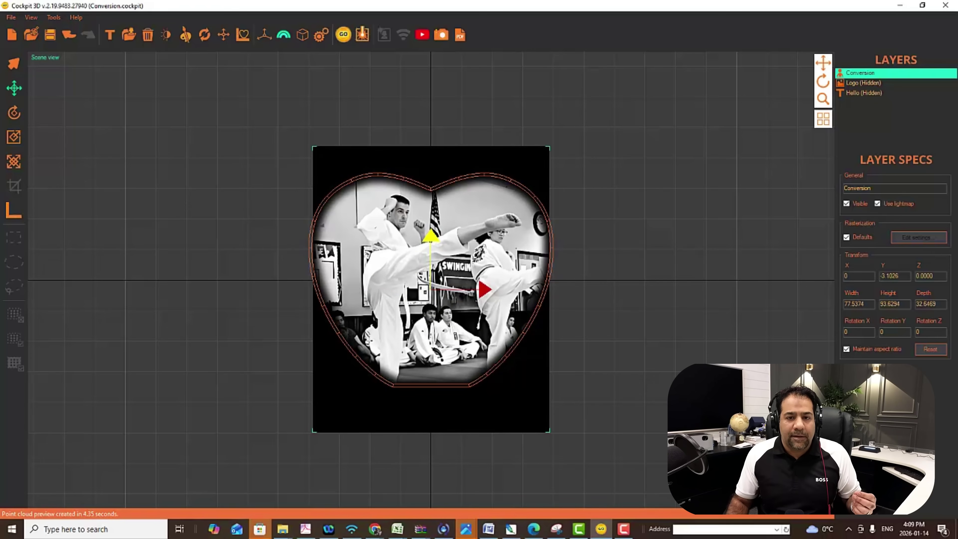
# Apply mask settings with a blur radius of 10 and a falloff exponent of 10.
pyautogui.click(321, 35)
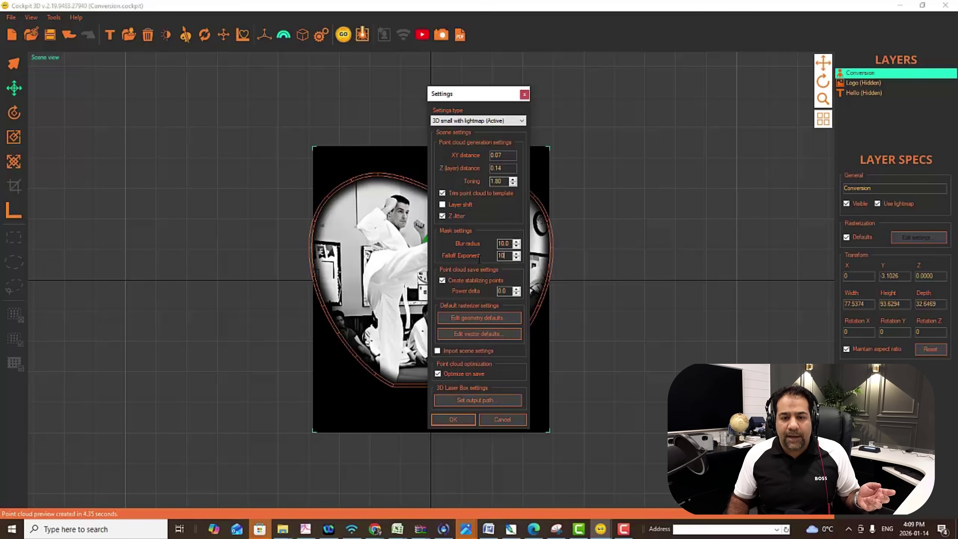
pyautogui.click(467, 418)
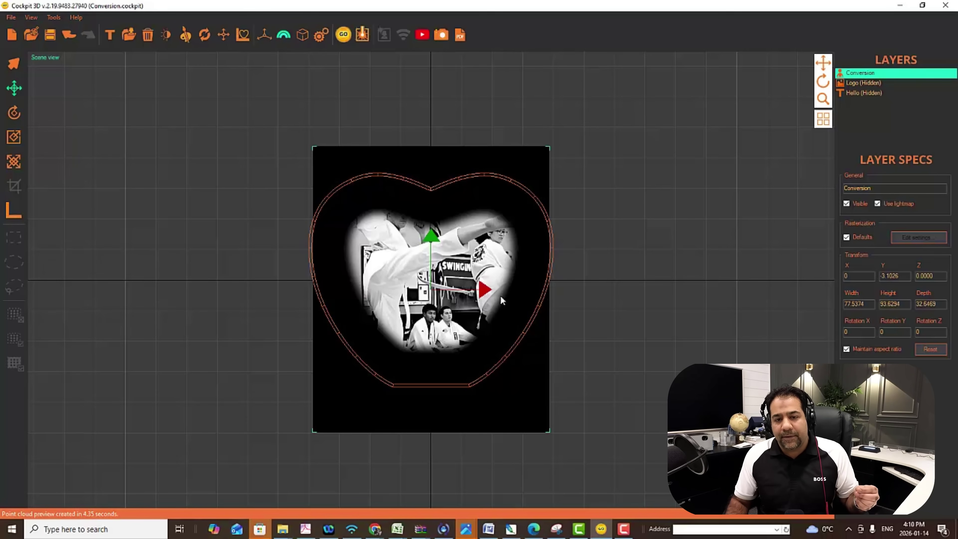
# Set the mask's falloff exponent to 0.5 and generate the point cloud preview of the heart.
pyautogui.click(319, 37)
pyautogui.doubleClick(503, 256)
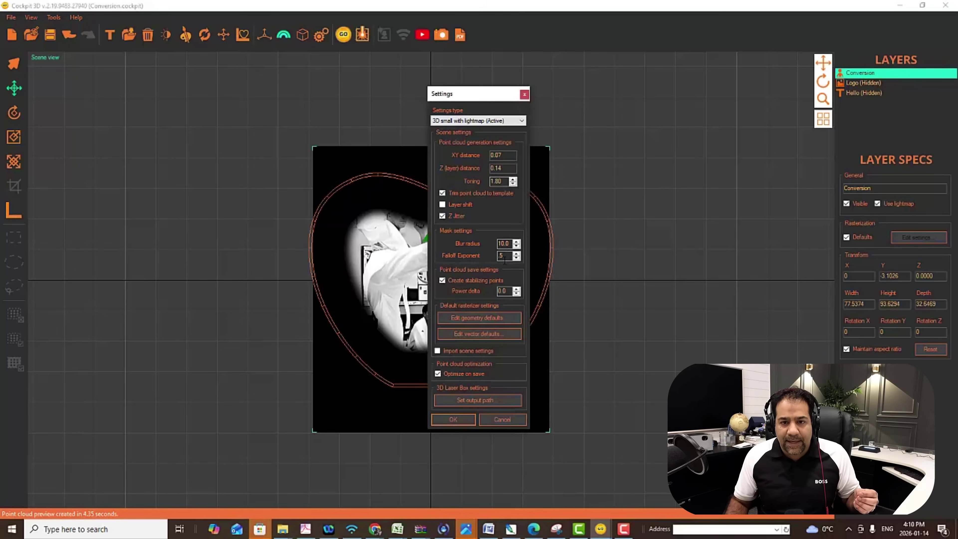
pyautogui.click(453, 420)
pyautogui.click(343, 34)
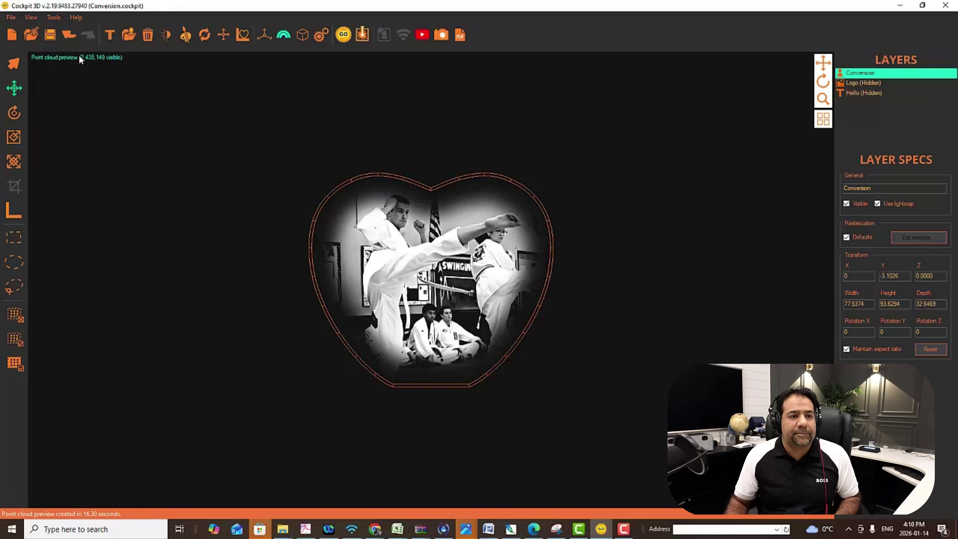
# Try a different blur radius for the heart mask and restore its soft edge.
pyautogui.click(304, 36)
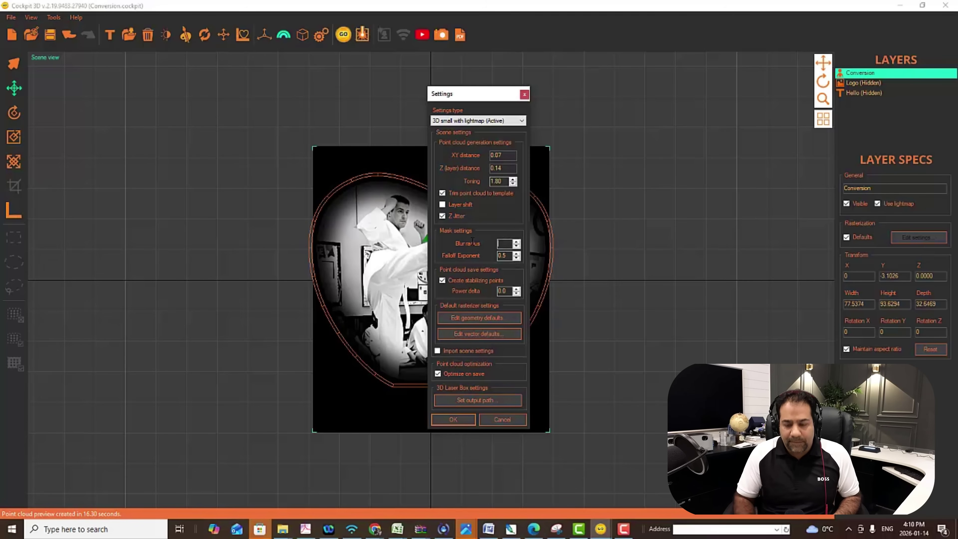
pyautogui.click(458, 420)
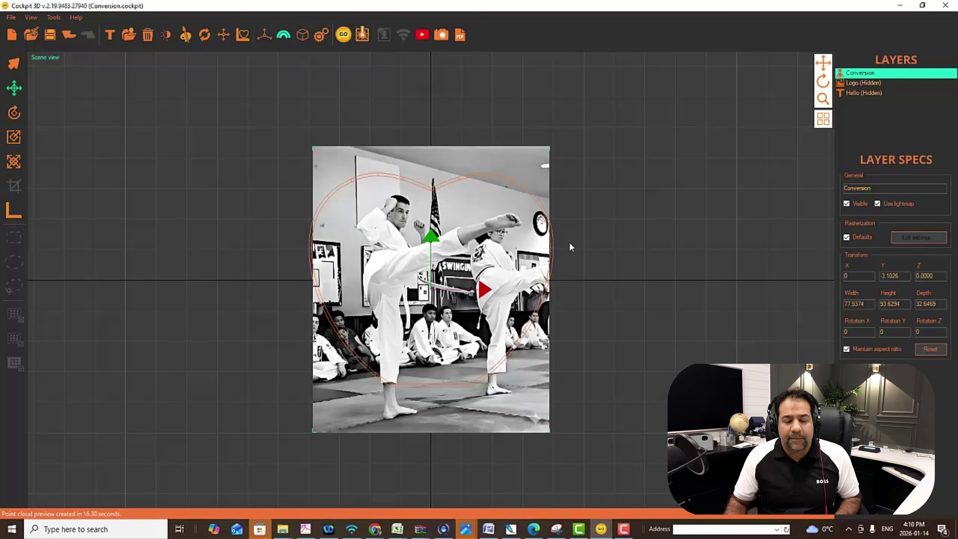
pyautogui.click(321, 35)
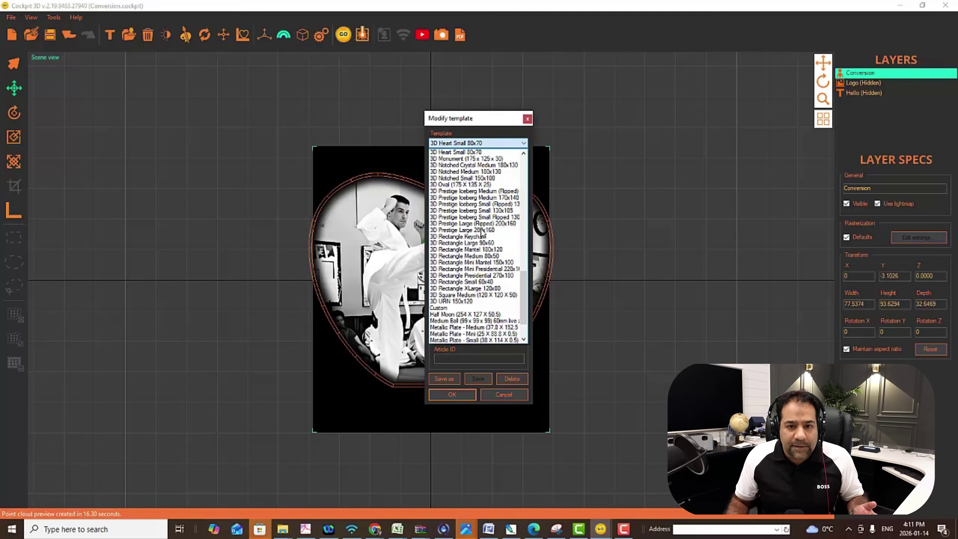
# Switch the template to 3D Prestige Iceberg Small 130x105 and move the photo sideways to an X position of about 15.2.
pyautogui.click(499, 210)
pyautogui.click(452, 395)
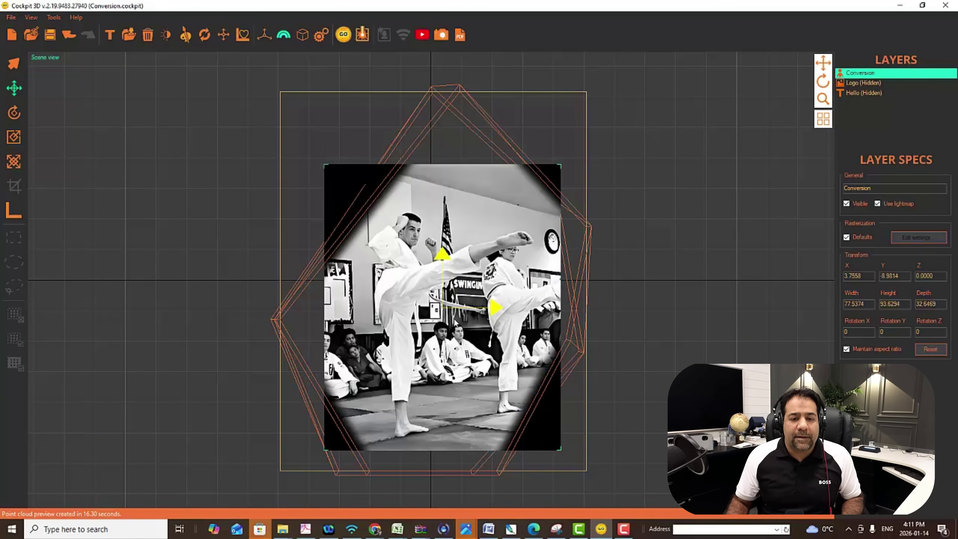
pyautogui.moveTo(504, 308); pyautogui.dragTo(530, 308)
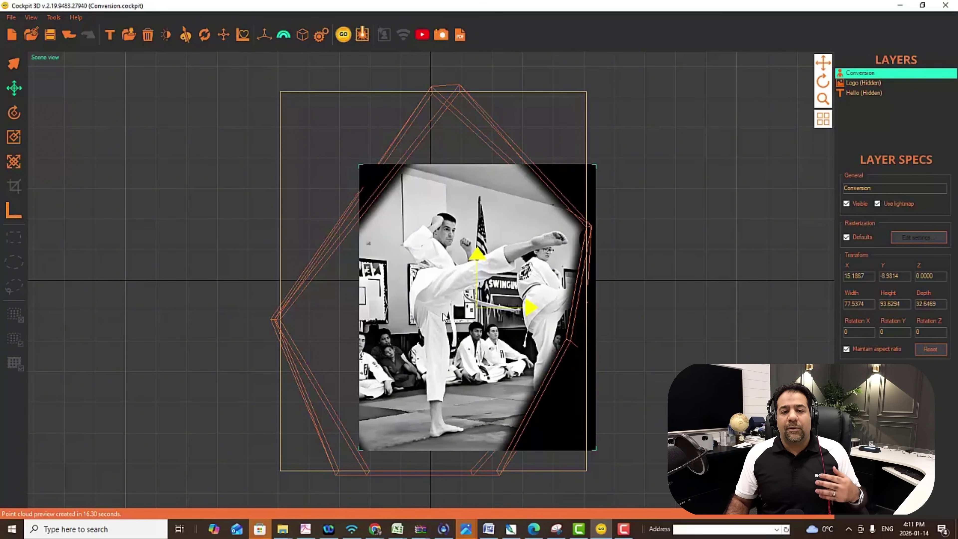
# Choose Portrait as the rasterizer type in the scene's default geometry rasterizer settings.
pyautogui.click(321, 34)
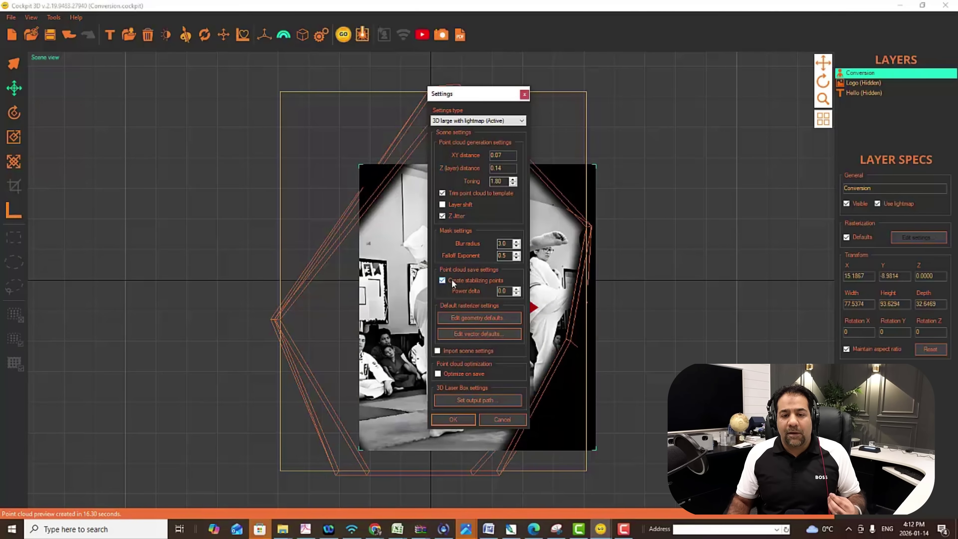
pyautogui.click(507, 420)
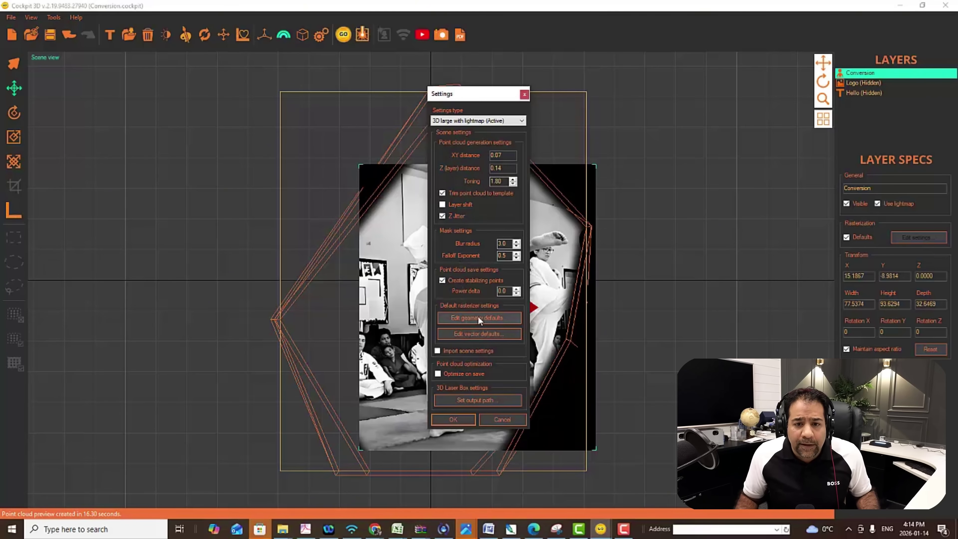
pyautogui.click(485, 318)
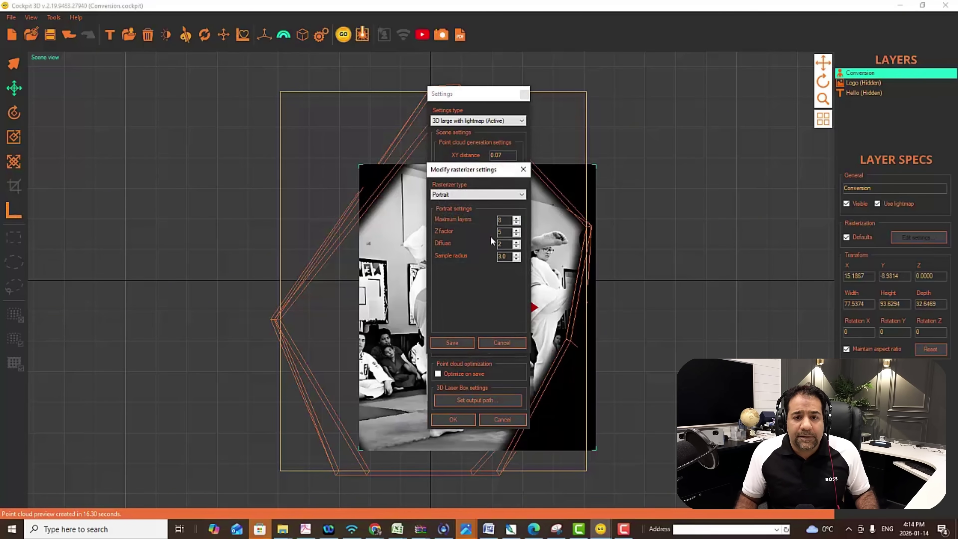
pyautogui.click(494, 195)
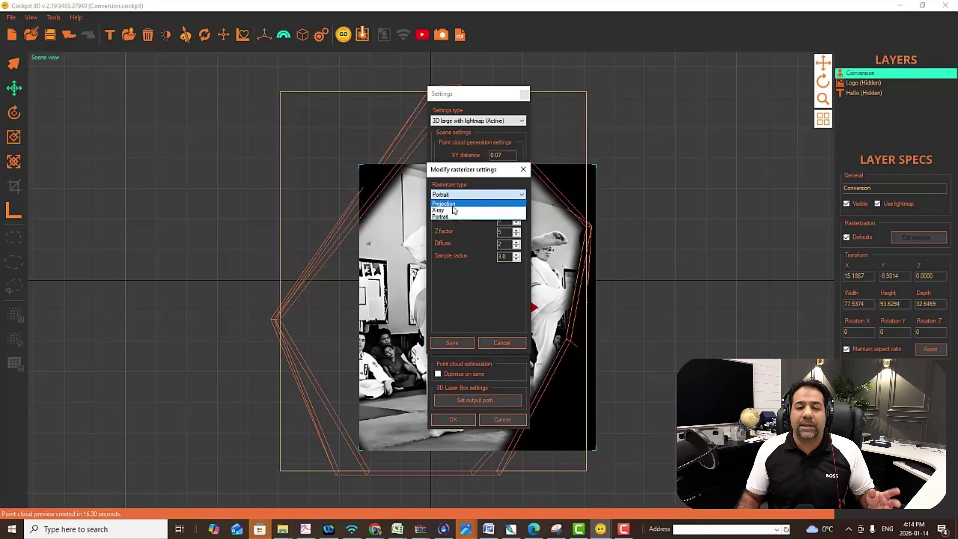
pyautogui.click(471, 217)
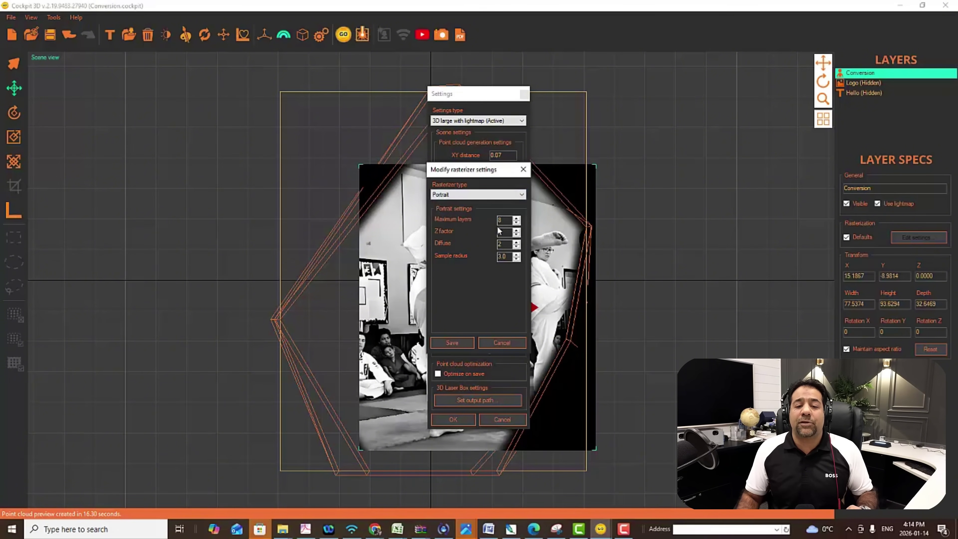
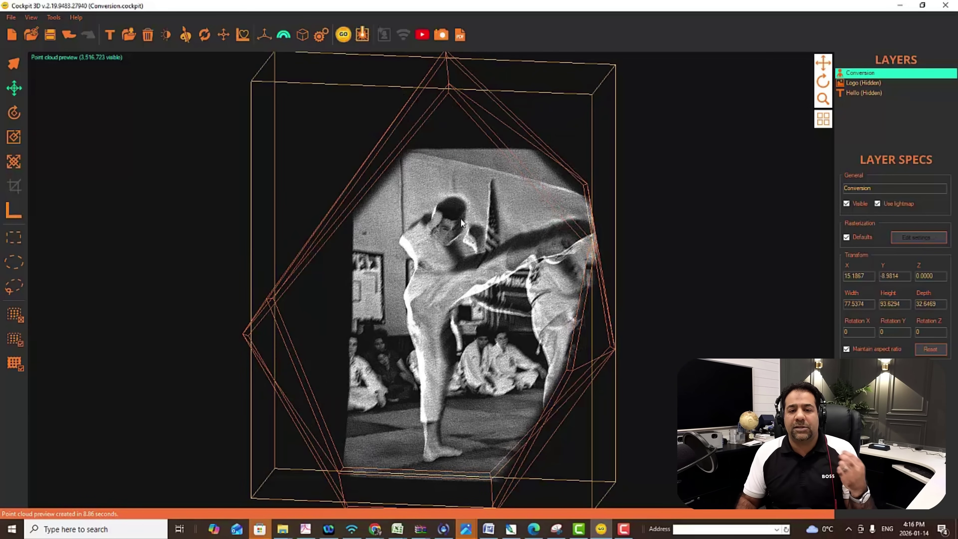
# Set the Portrait rasterizer's sample radius to 5.0 and regenerate the point cloud preview.
pyautogui.click(321, 35)
pyautogui.click(495, 317)
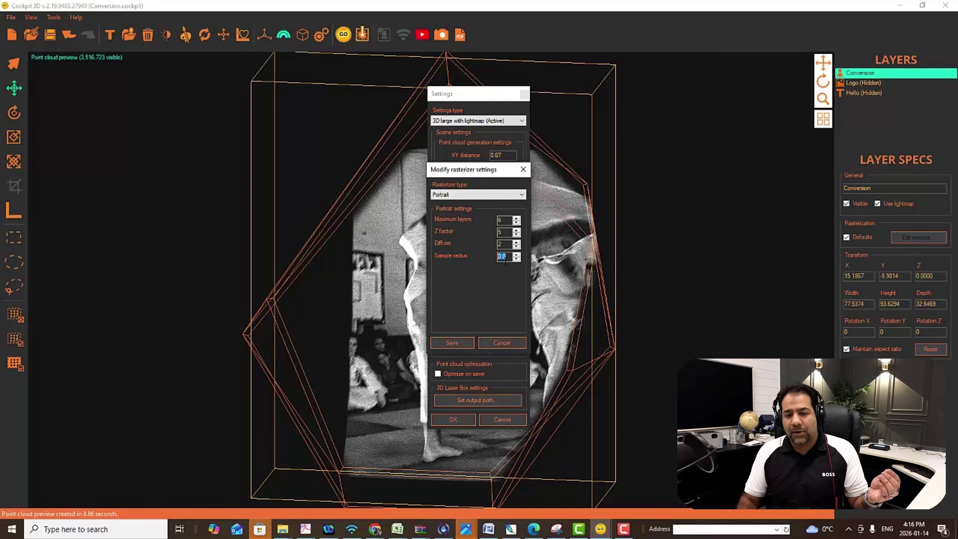
pyautogui.click(461, 341)
pyautogui.click(466, 422)
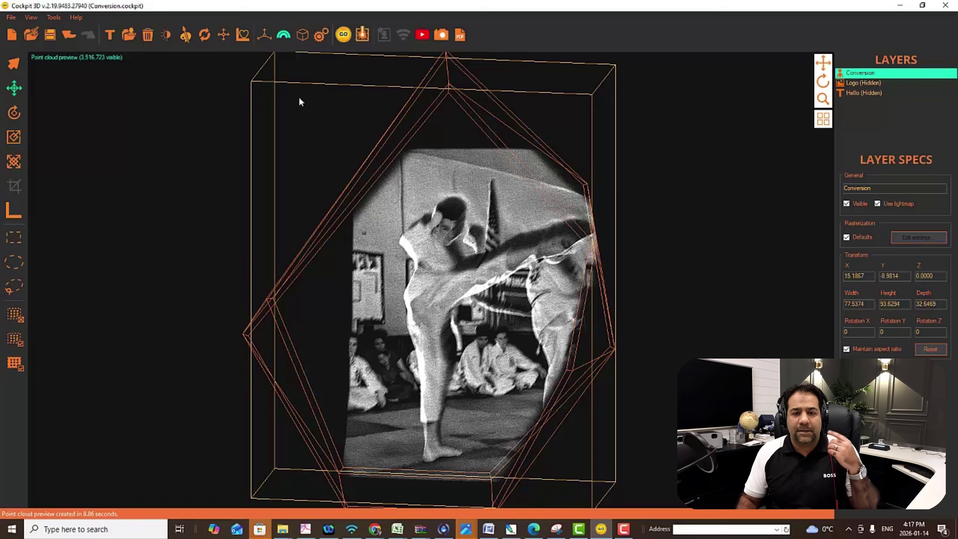
pyautogui.click(343, 35)
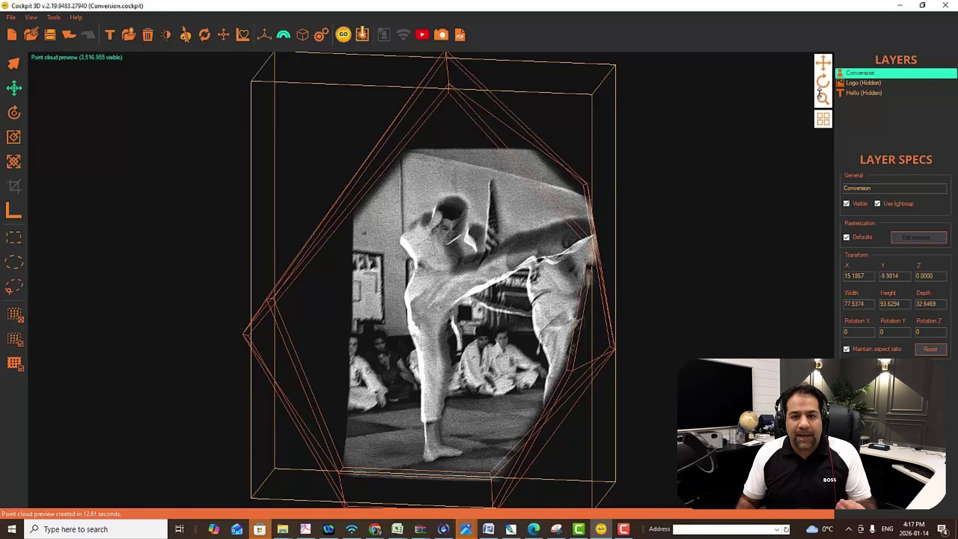
# Adjust the Portrait sample radius in the default geometry rasterizer settings and regenerate the point cloud preview.
pyautogui.moveTo(825, 81); pyautogui.dragTo(807, 81)
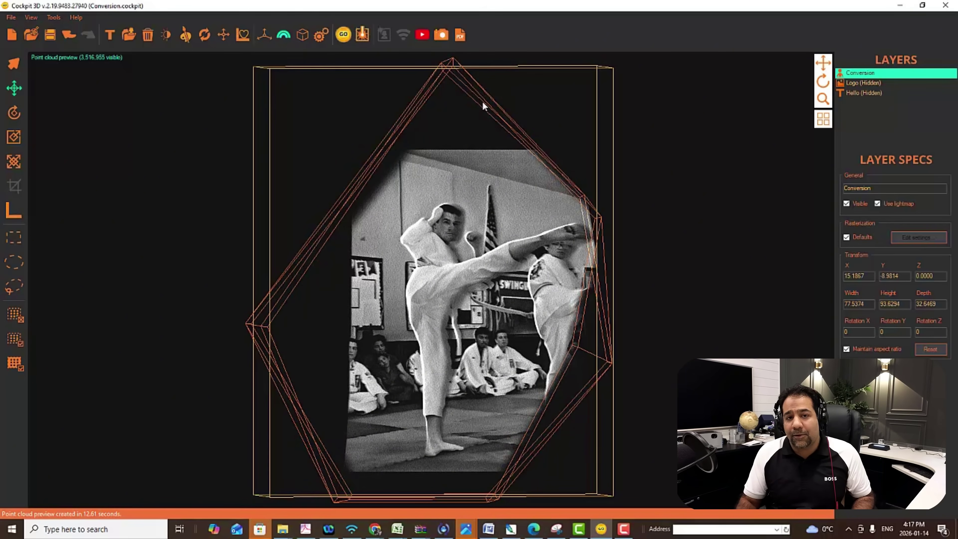
pyautogui.click(321, 35)
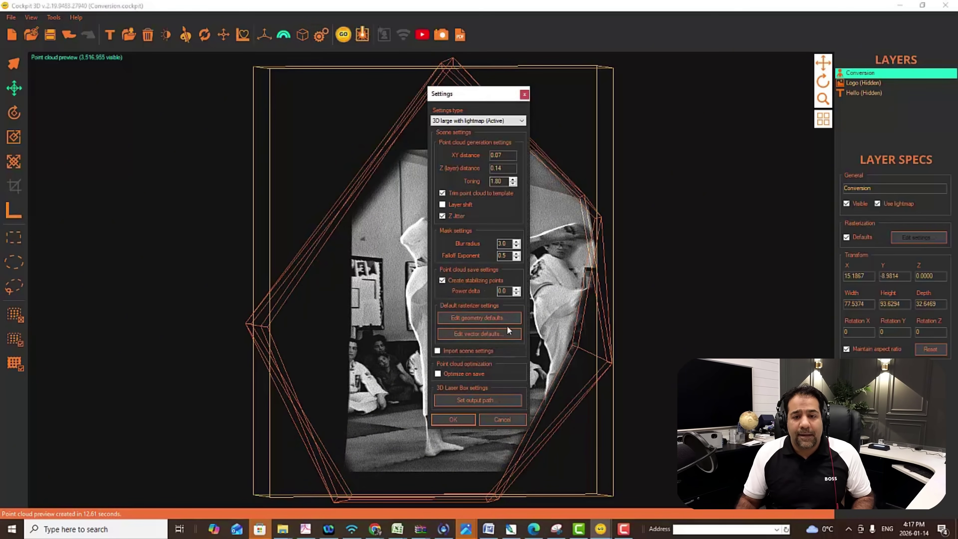
pyautogui.click(477, 320)
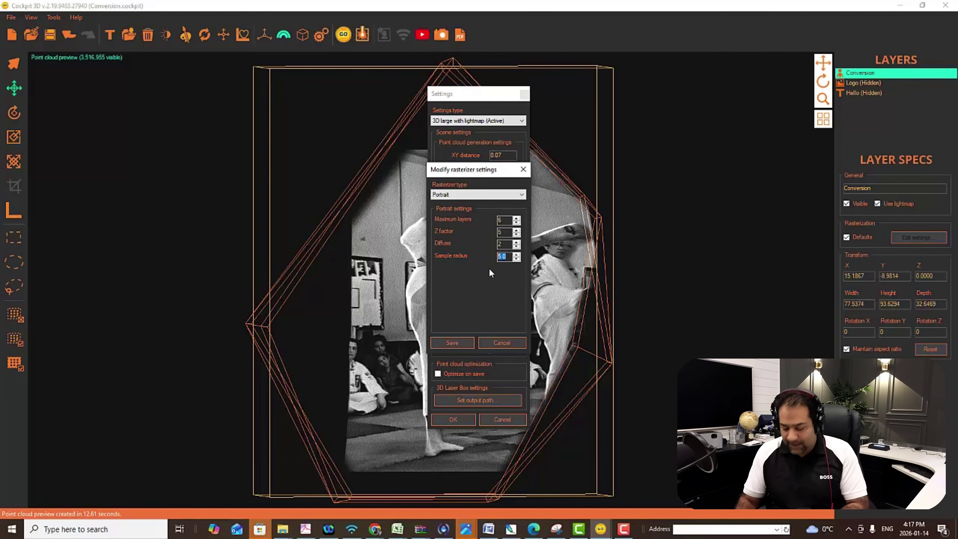
pyautogui.click(452, 342)
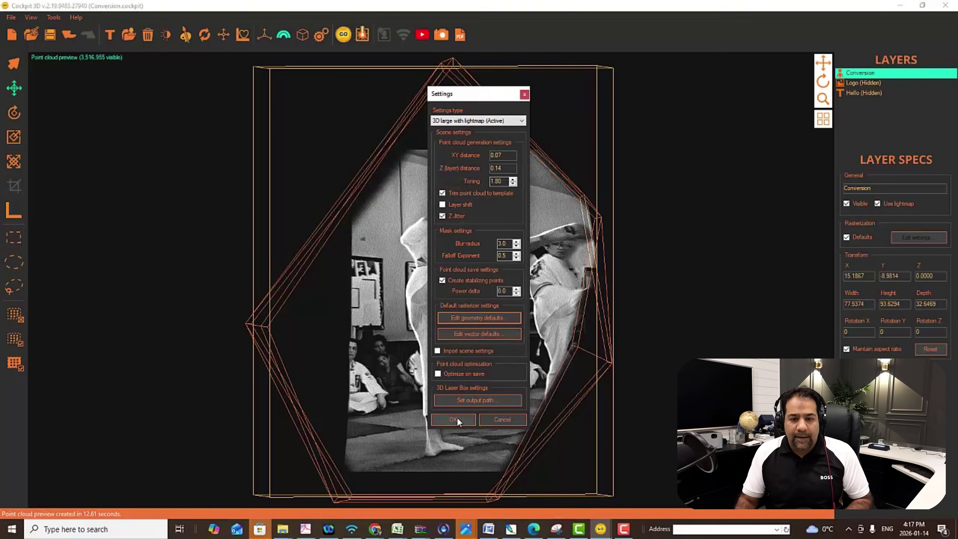
pyautogui.click(453, 420)
pyautogui.click(343, 35)
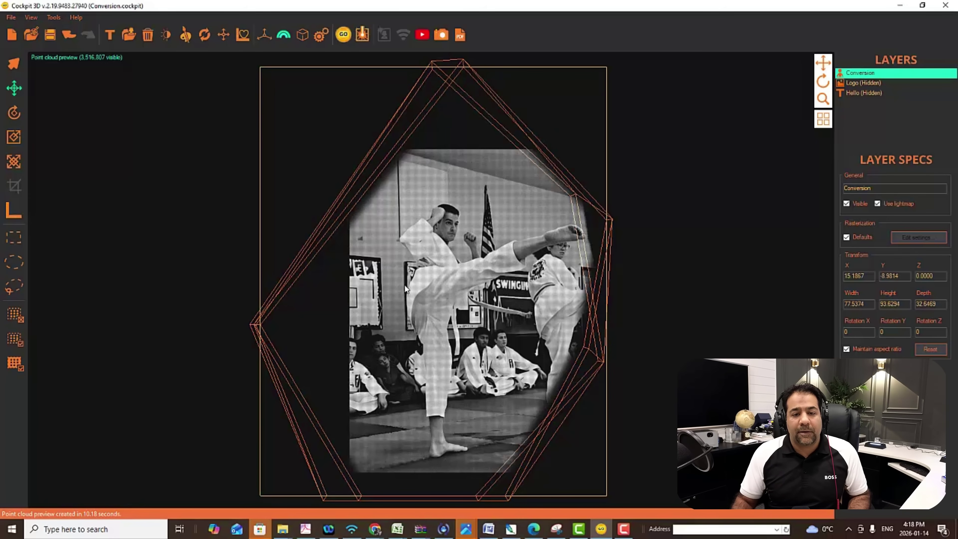
# Return to the scene view, switch to Photoshop with the Conversion layer's texture open, and enlarge the brush to 600.
pyautogui.click(62, 60)
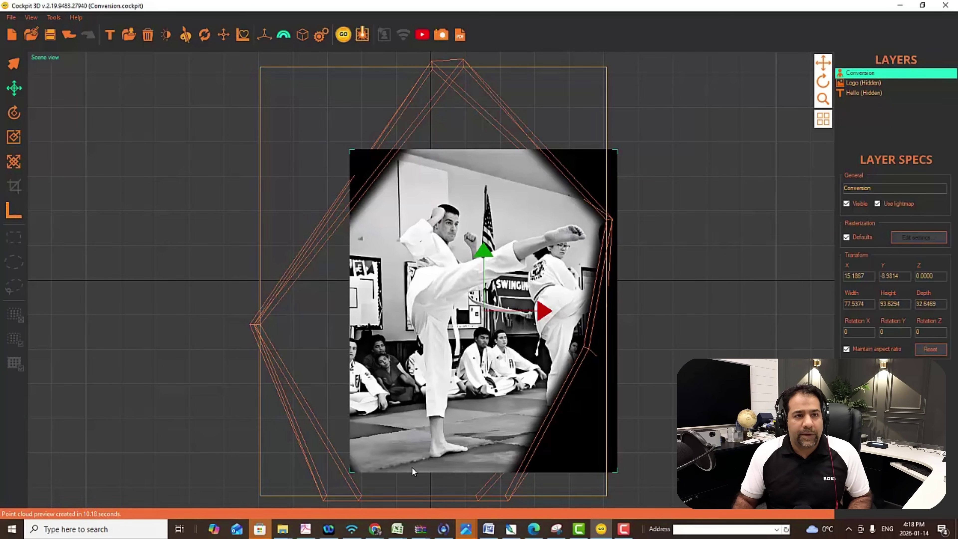
pyautogui.click(189, 39)
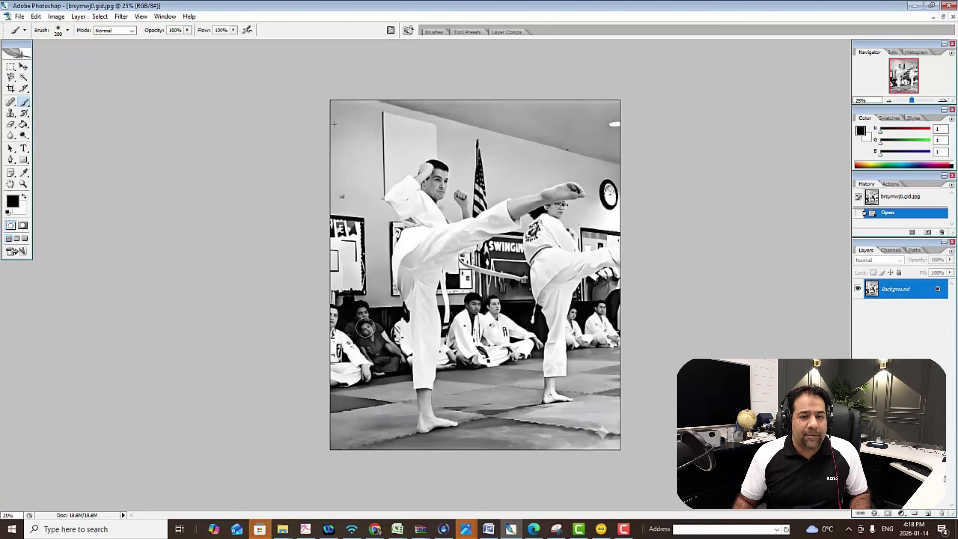
pyautogui.press(']')
pyautogui.press(']')
pyautogui.press(']')
pyautogui.press(']')
pyautogui.press(']')
# Paint black over the background behind the kicking fighter and across the photo's upper-left corner, redoing the first stroke.
pyautogui.moveTo(336, 301)
pyautogui.mouseDown()
pyautogui.moveTo(350, 364)
pyautogui.moveTo(345, 189)
pyautogui.moveTo(360, 96)
pyautogui.moveTo(358, 138)
pyautogui.moveTo(449, 112)
pyautogui.moveTo(390, 133)
pyautogui.moveTo(363, 159)
pyautogui.moveTo(391, 142)
pyautogui.moveTo(349, 246)
pyautogui.mouseUp()
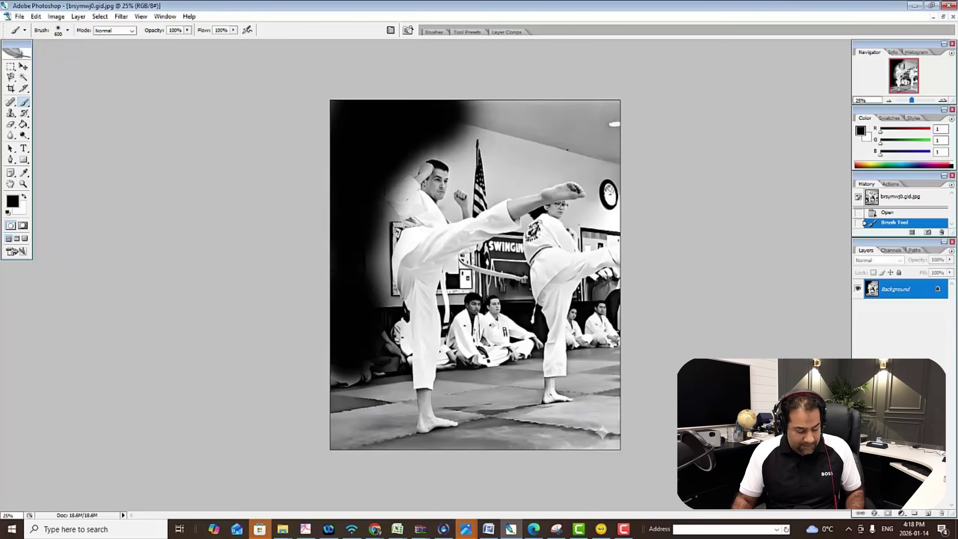
pyautogui.hotkey('ctrl', 'z')
pyautogui.click(436, 103)
pyautogui.moveTo(436, 103)
pyautogui.mouseDown()
pyautogui.moveTo(334, 181)
pyautogui.moveTo(342, 107)
pyautogui.moveTo(359, 269)
pyautogui.moveTo(339, 395)
pyautogui.moveTo(331, 204)
pyautogui.moveTo(344, 400)
pyautogui.moveTo(335, 261)
pyautogui.moveTo(347, 147)
pyautogui.moveTo(438, 108)
pyautogui.moveTo(485, 113)
pyautogui.mouseUp()
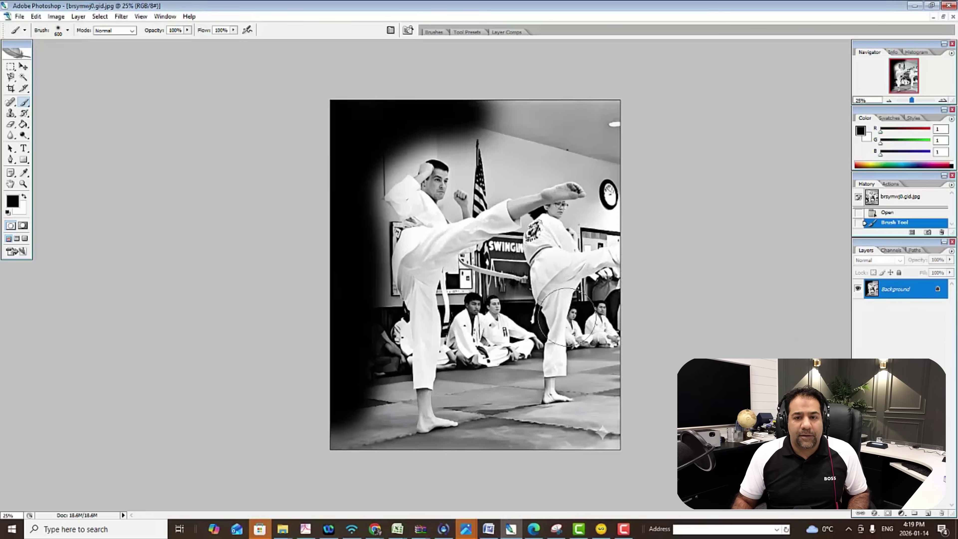
# Brighten the photo with a Curves adjustment layer mapping input 116 to output 140, and merge the visible layers.
pyautogui.click(901, 514)
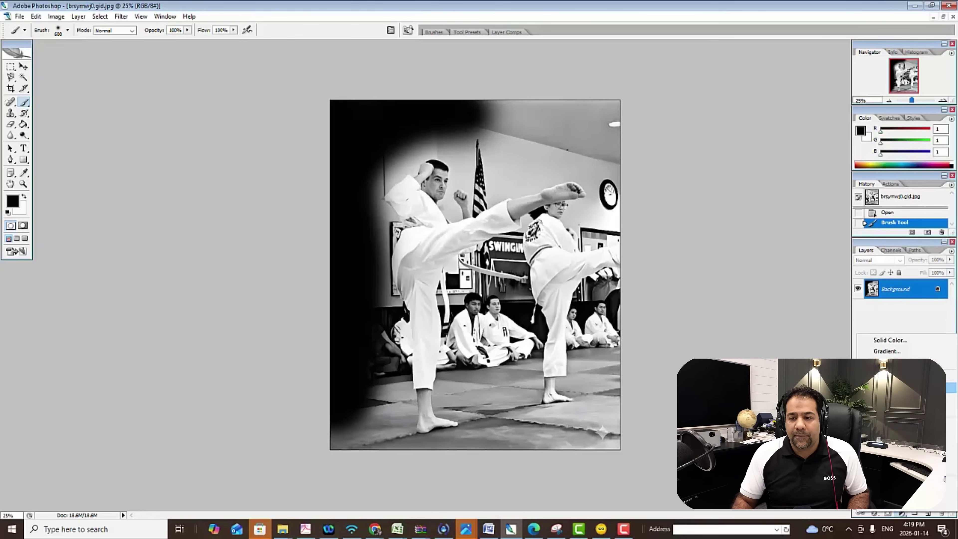
pyautogui.click(948, 384)
pyautogui.moveTo(803, 178)
pyautogui.mouseDown()
pyautogui.moveTo(809, 185)
pyautogui.moveTo(805, 163)
pyautogui.mouseUp()
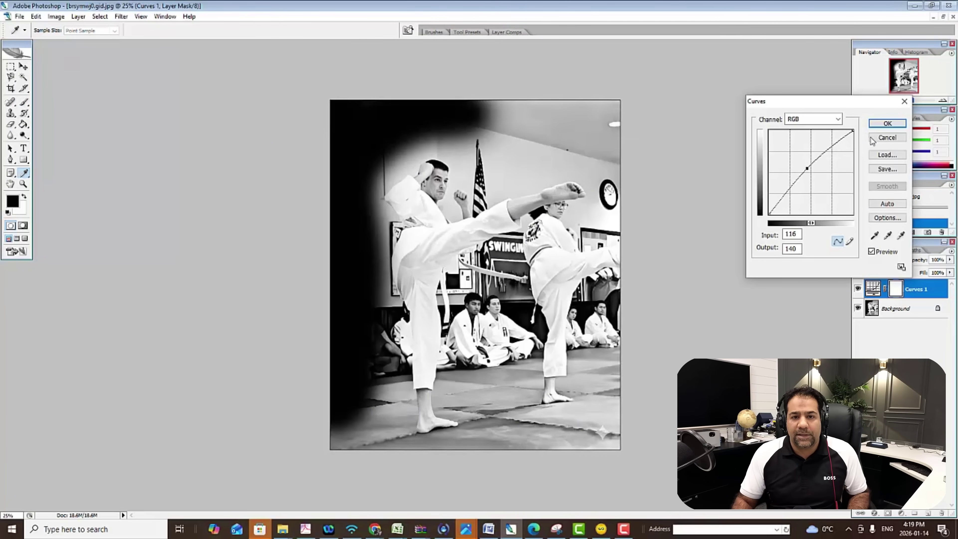
pyautogui.click(887, 123)
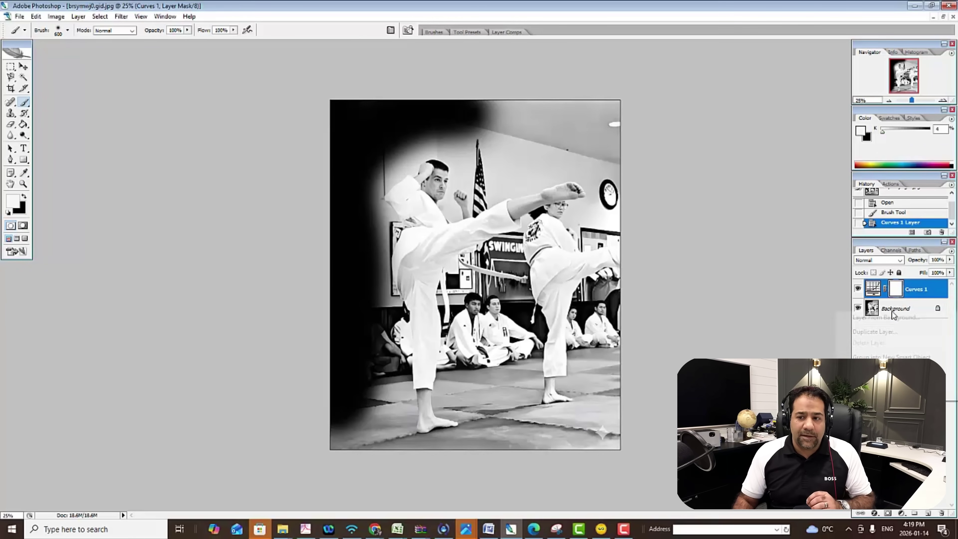
pyautogui.rightClick(895, 313)
pyautogui.click(898, 382)
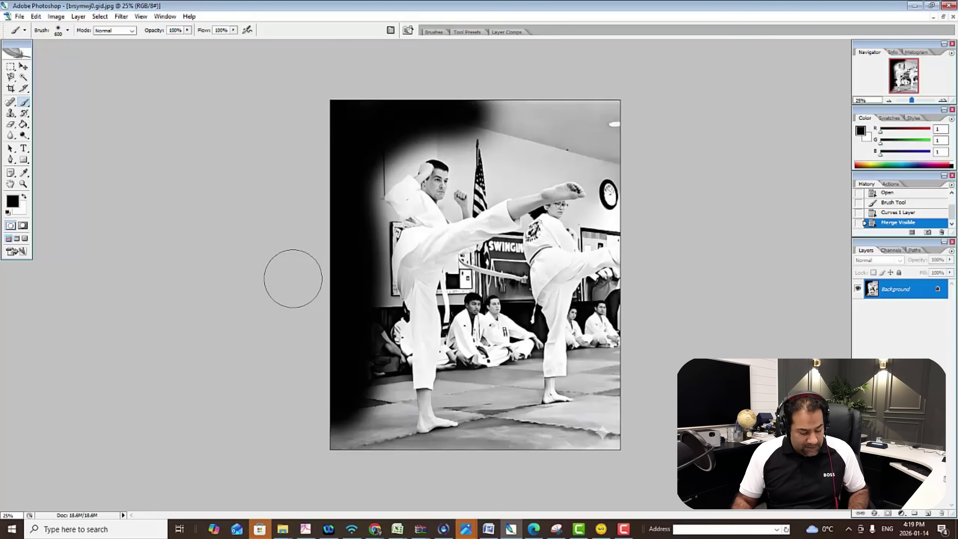
# Save the edited JPEG at Maximum quality 12 and reimport the texture in Cockpit 3D.
pyautogui.hotkey('ctrl', 's')
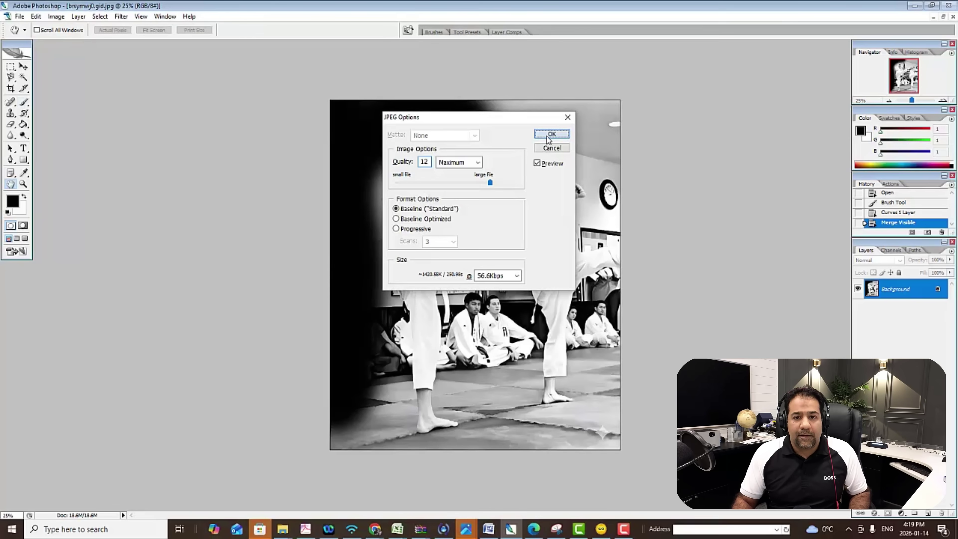
pyautogui.click(551, 137)
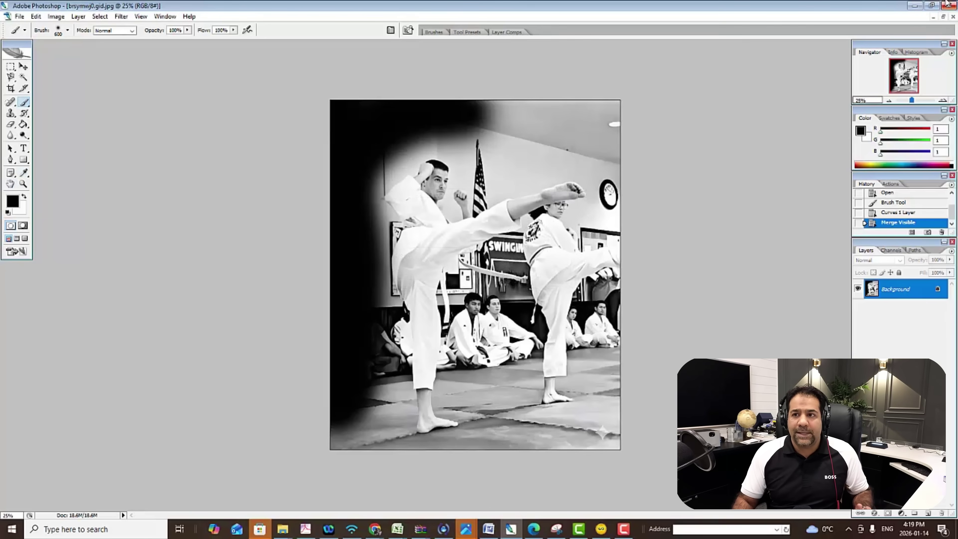
pyautogui.click(916, 7)
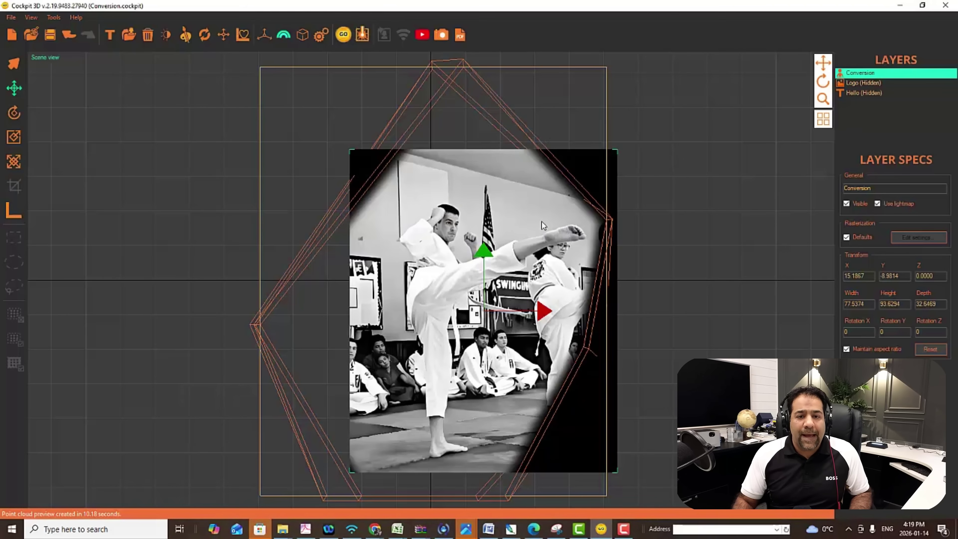
pyautogui.click(205, 35)
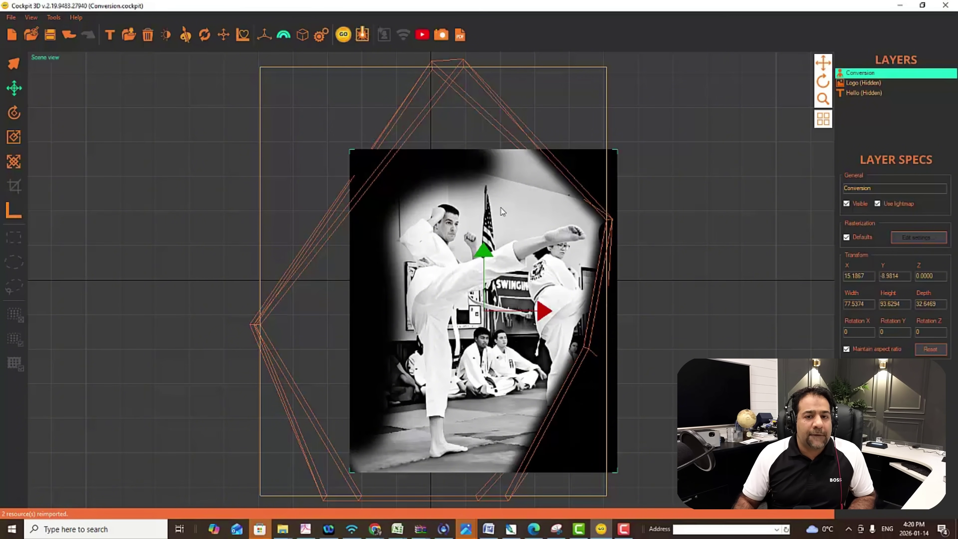
pyautogui.moveTo(512, 532)
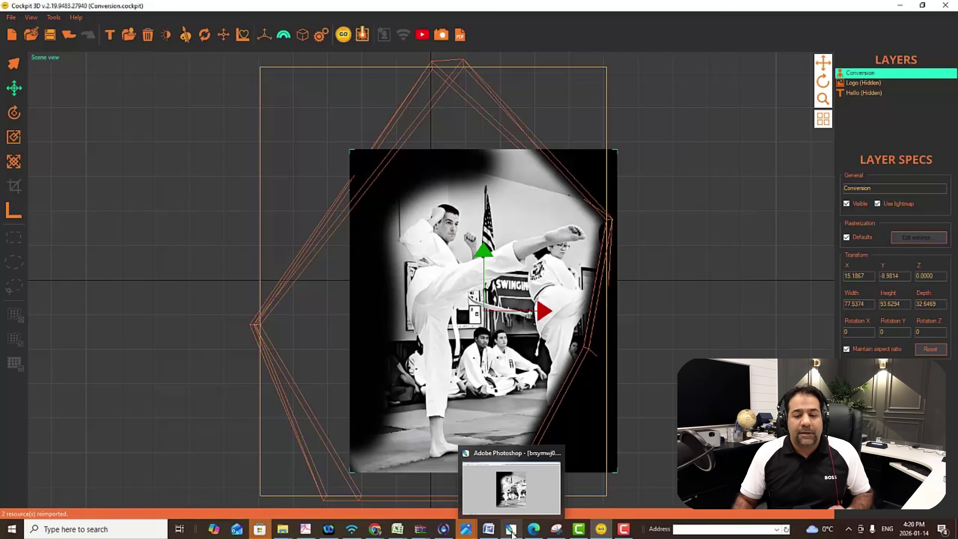
pyautogui.click(510, 532)
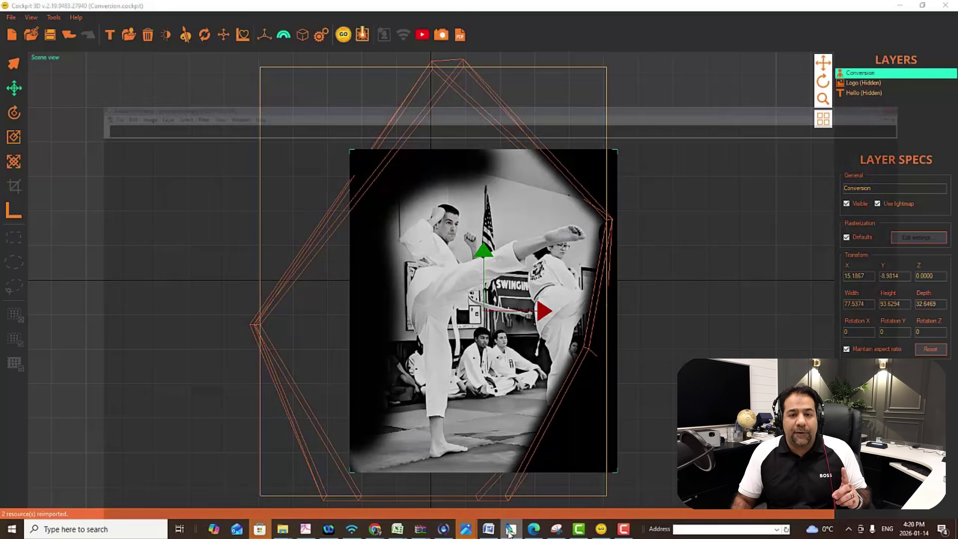
pyautogui.click(914, 5)
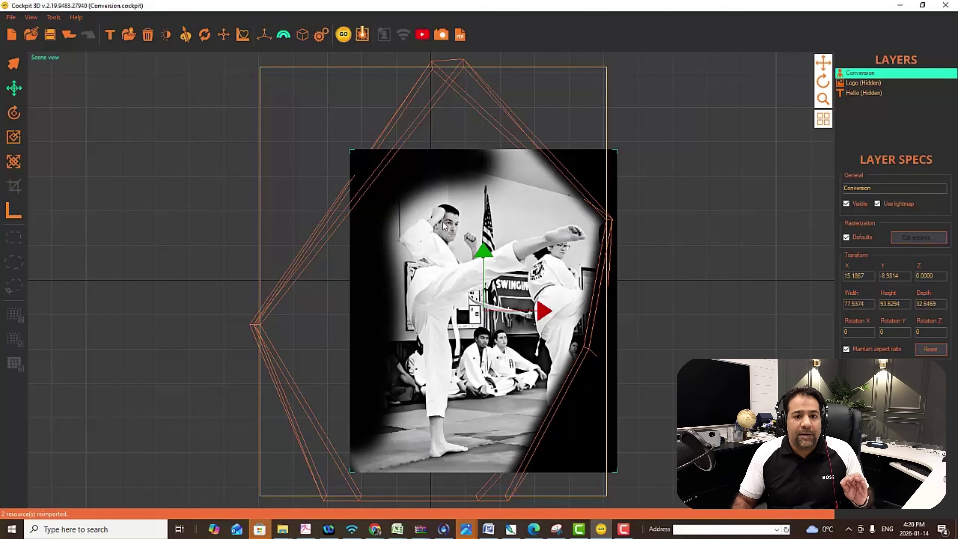
# Open the texture in Photoshop again, paint a black spot above the raised foot, save it, and reimport it in Cockpit 3D.
pyautogui.click(188, 38)
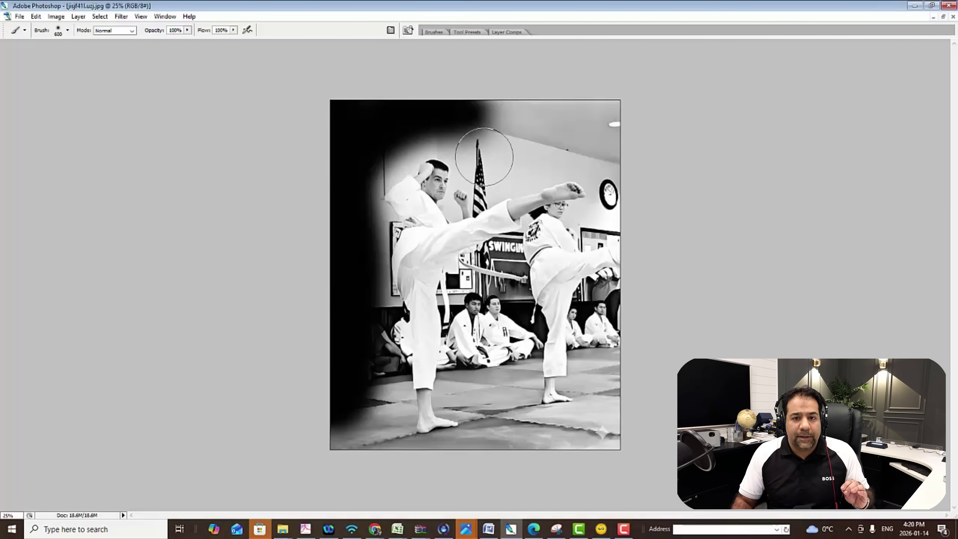
pyautogui.click(537, 147)
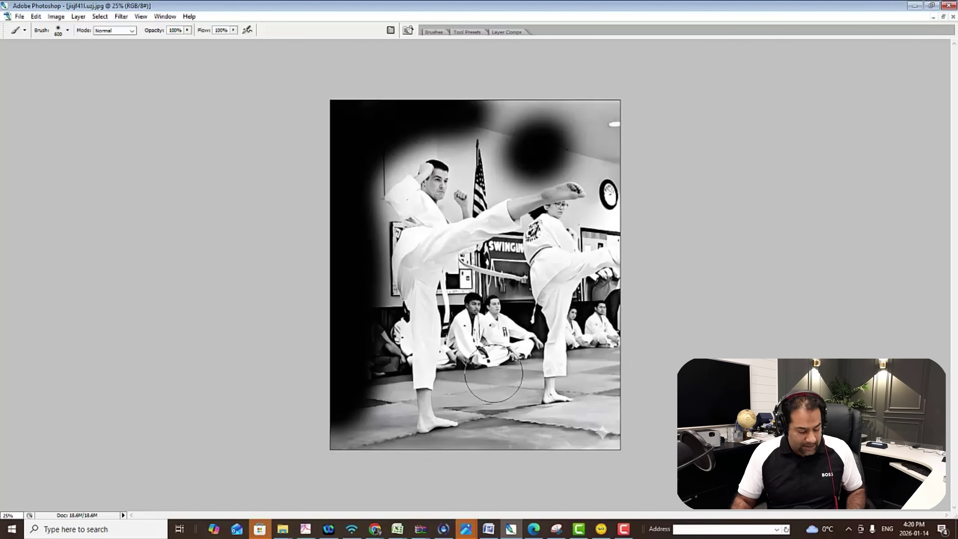
pyautogui.click(914, 5)
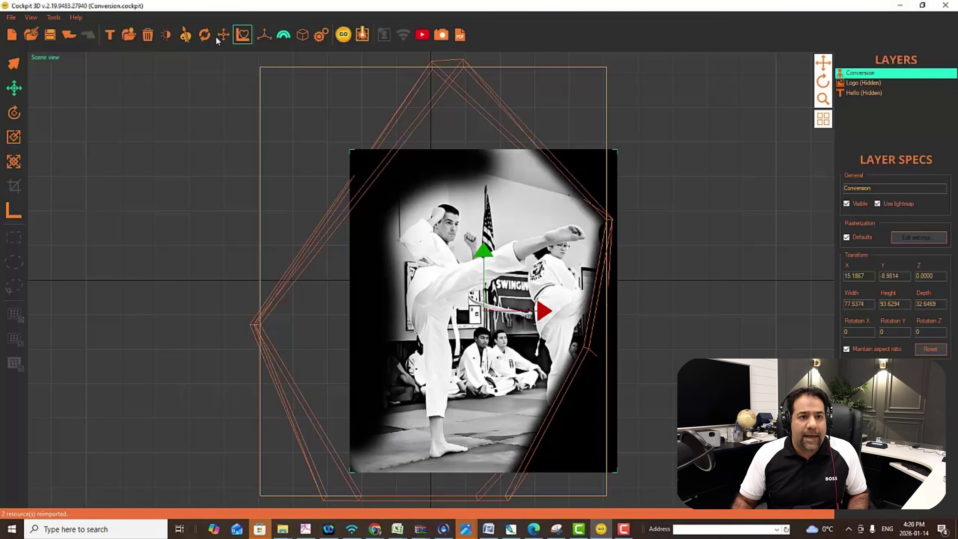
pyautogui.click(208, 37)
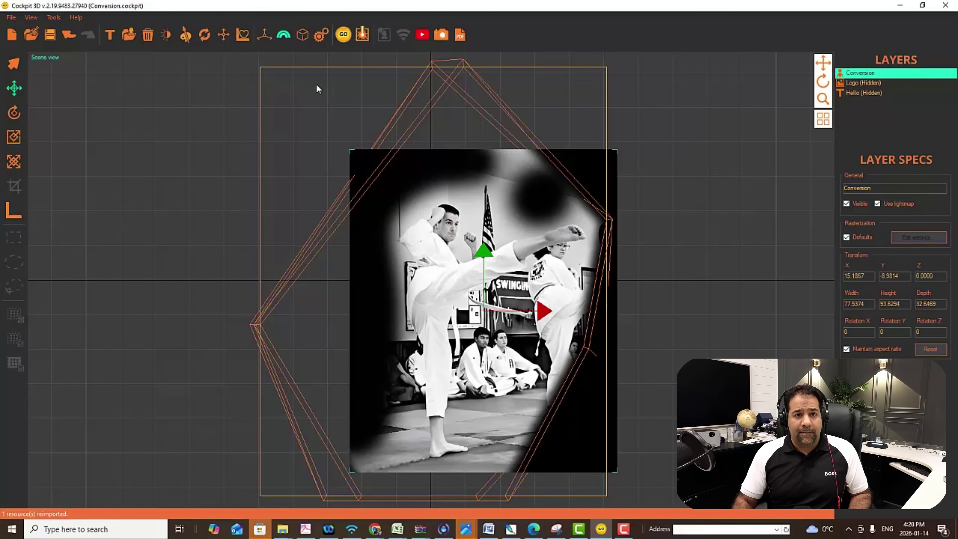
# Regenerate the point cloud preview and hide the rearmost background points using a rectangular selection from the side view.
pyautogui.click(343, 39)
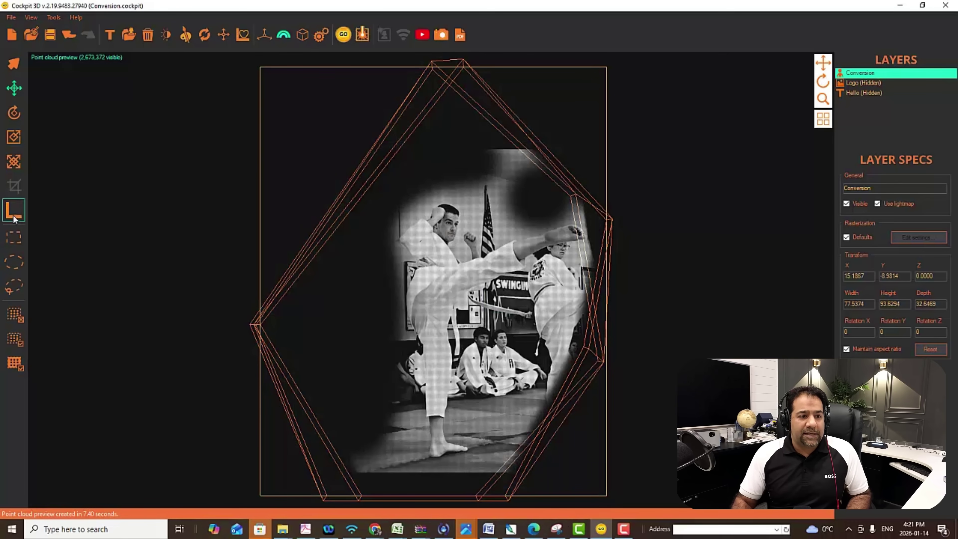
pyautogui.moveTo(824, 79); pyautogui.dragTo(772, 82)
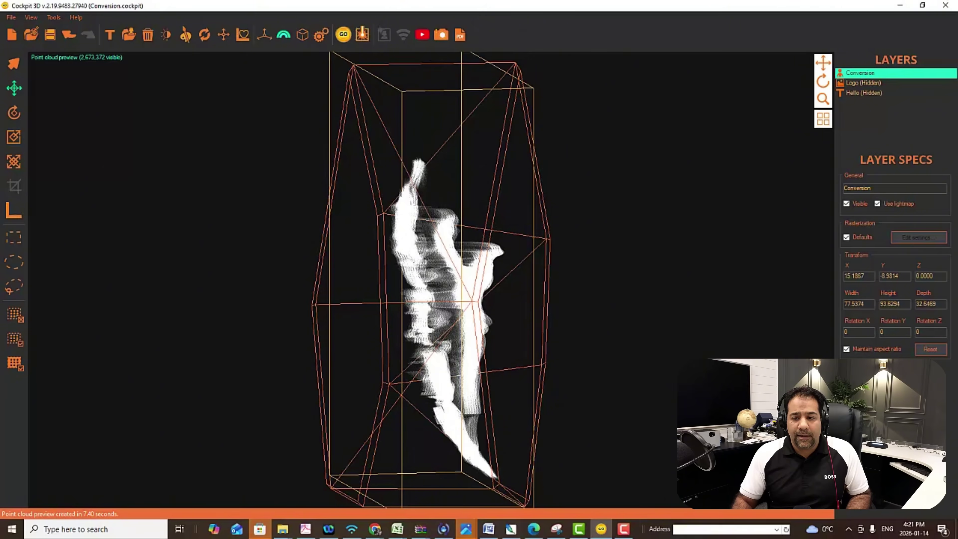
pyautogui.click(13, 237)
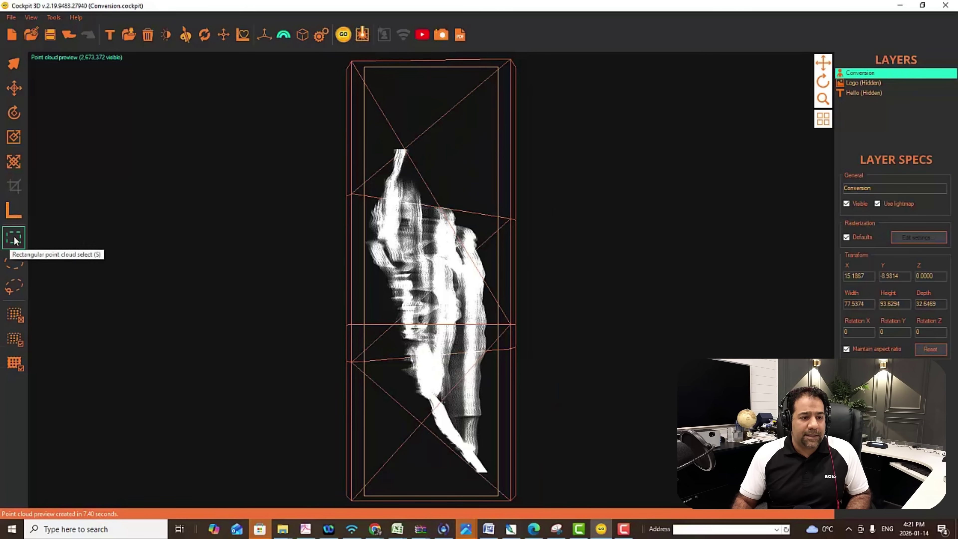
pyautogui.moveTo(326, 95); pyautogui.dragTo(413, 479)
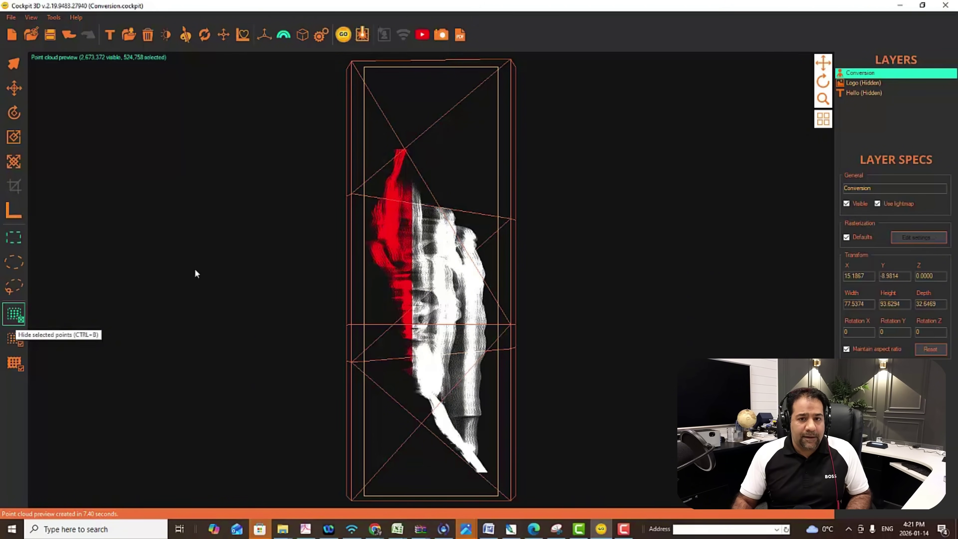
pyautogui.click(823, 81)
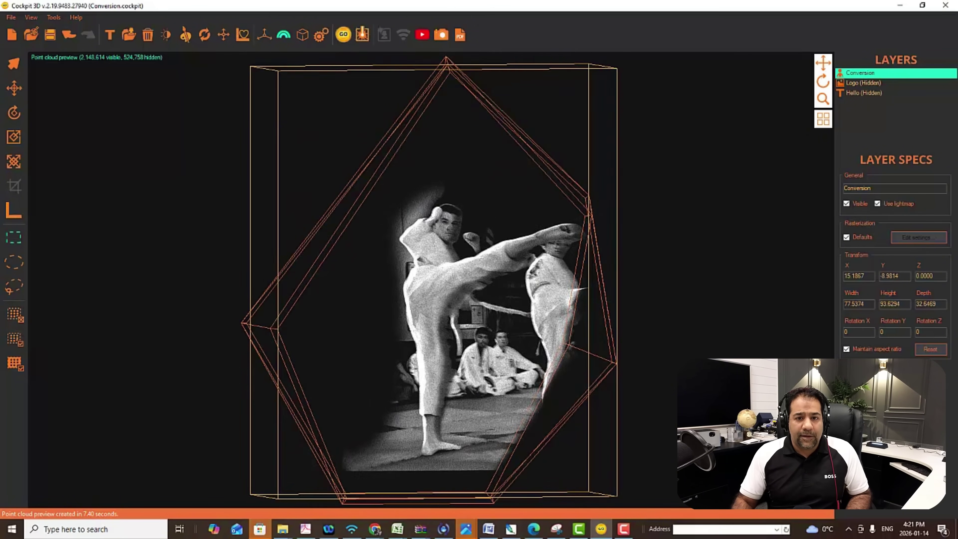
# Lasso and hide the leftover background points behind the kicking fighter's back, and return to the scene view.
pyautogui.click(14, 285)
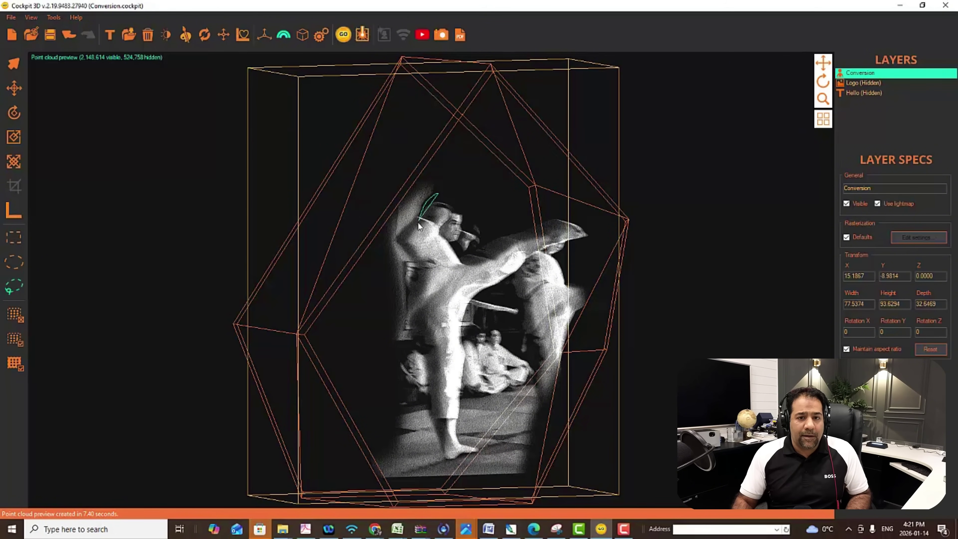
pyautogui.moveTo(406, 335)
pyautogui.mouseDown()
pyautogui.moveTo(418, 440)
pyautogui.moveTo(293, 335)
pyautogui.moveTo(396, 131)
pyautogui.mouseUp()
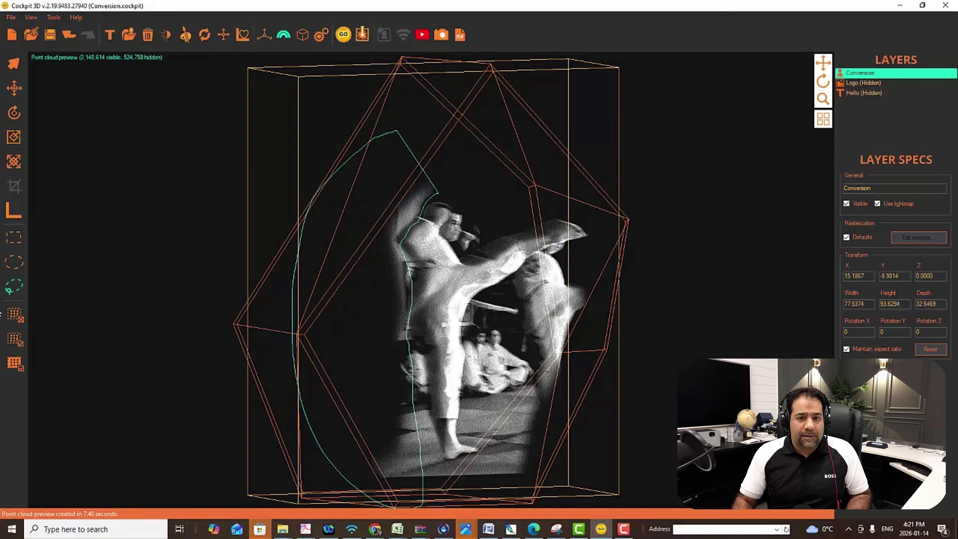
pyautogui.click(13, 317)
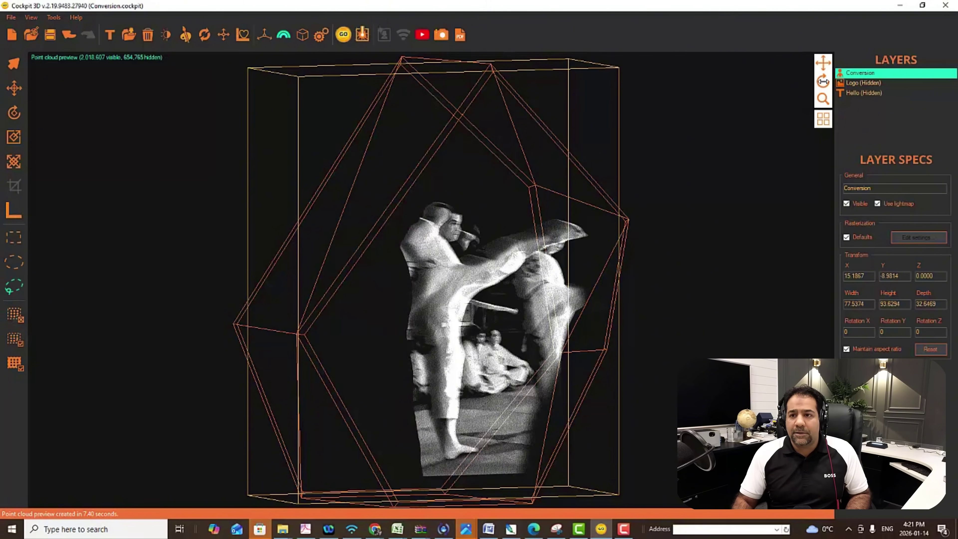
pyautogui.click(823, 81)
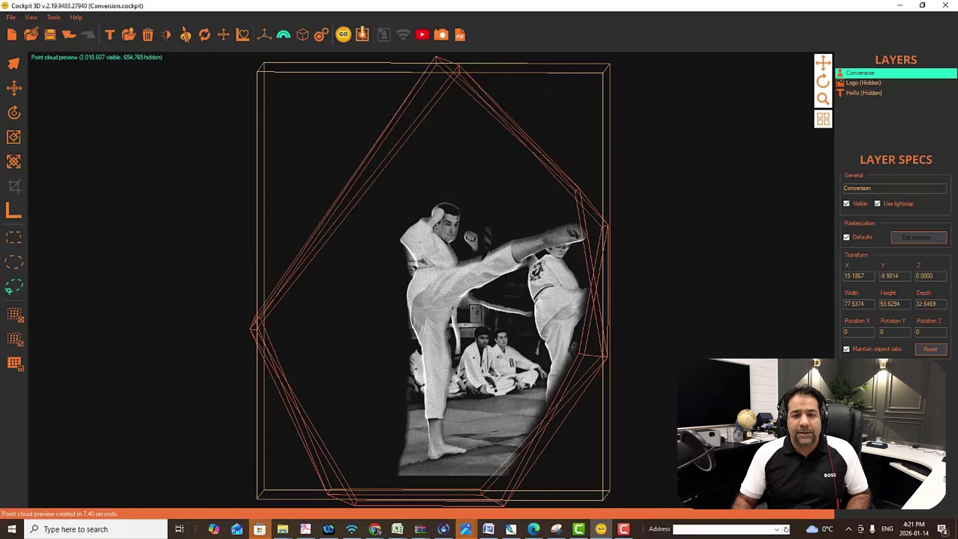
pyautogui.scroll(-3, 528, 252)
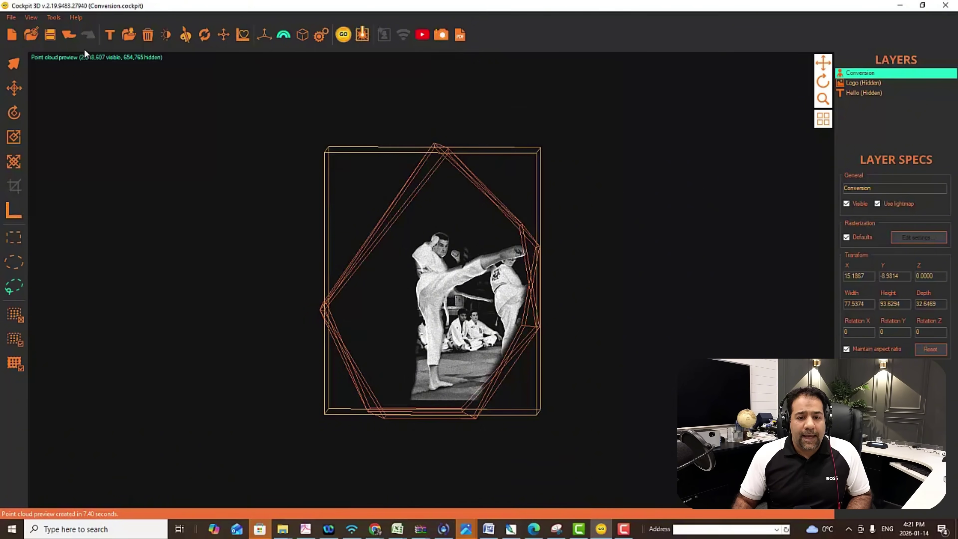
pyautogui.click(66, 58)
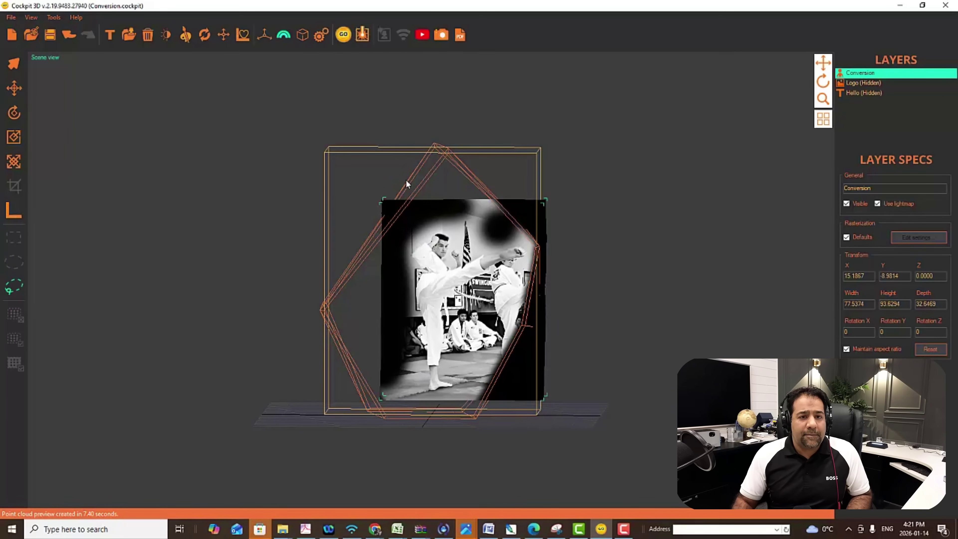
# Return to the point cloud preview, then lasso and hide the stray points above the kicking fighter's raised leg.
pyautogui.click(39, 58)
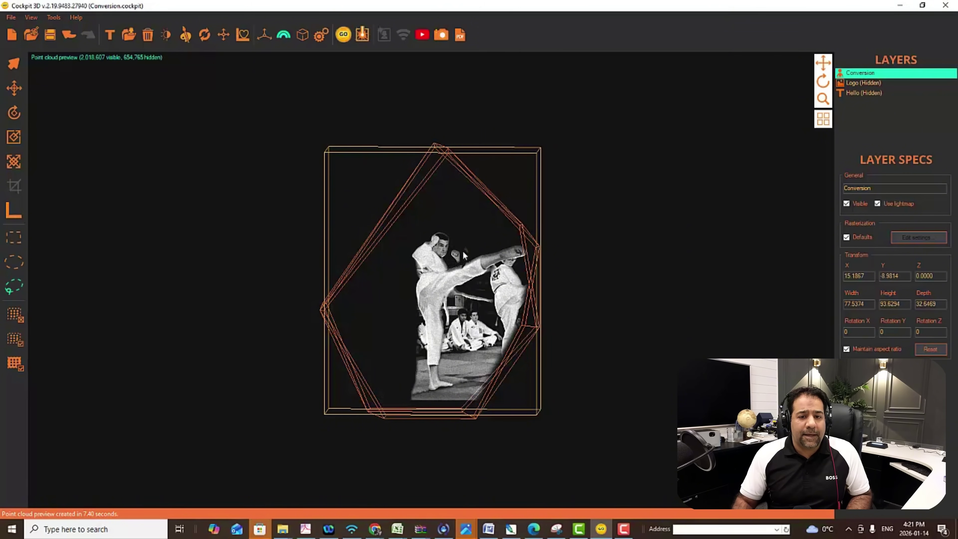
pyautogui.moveTo(467, 266)
pyautogui.mouseDown()
pyautogui.moveTo(512, 247)
pyautogui.moveTo(486, 217)
pyautogui.mouseUp()
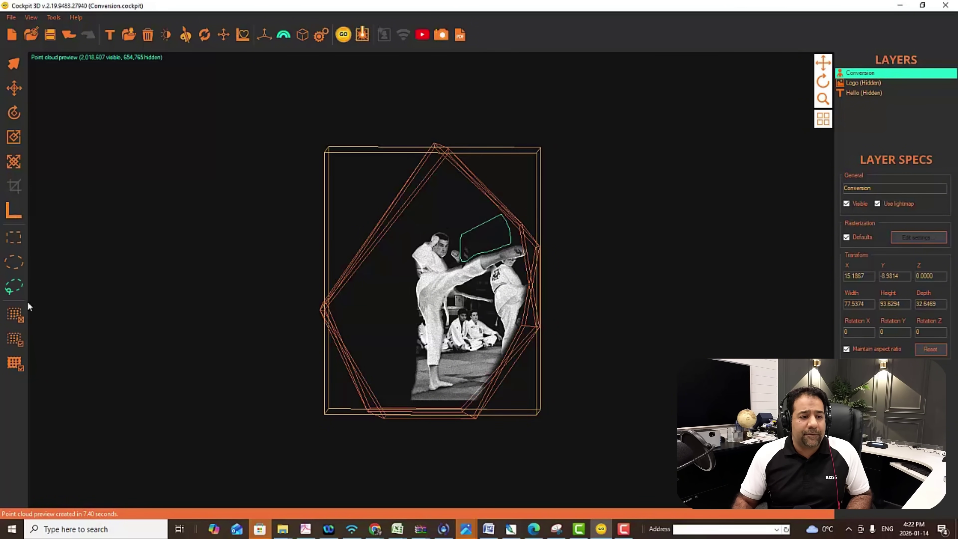
pyautogui.click(16, 318)
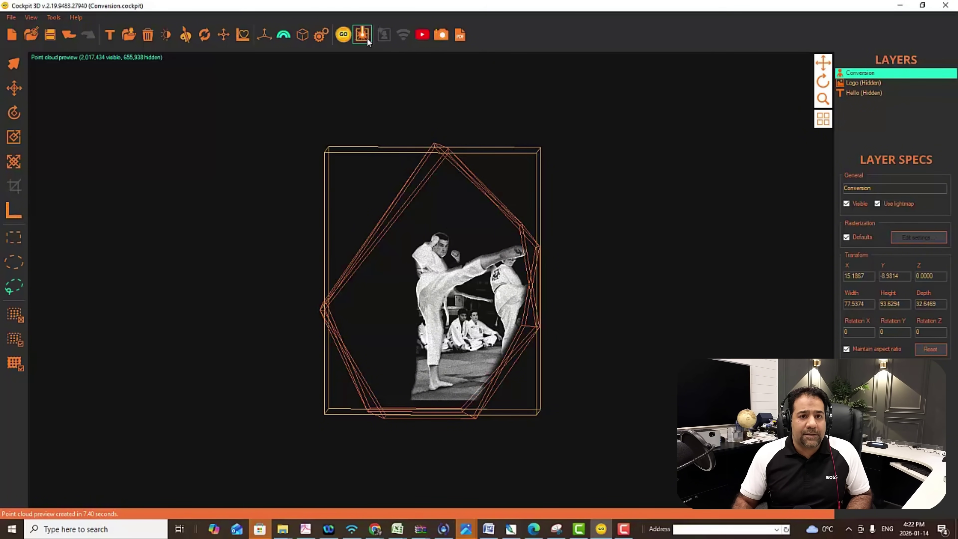
# Regenerate the point cloud preview of the photo, then switch to the scene view and back to the point cloud.
pyautogui.click(349, 37)
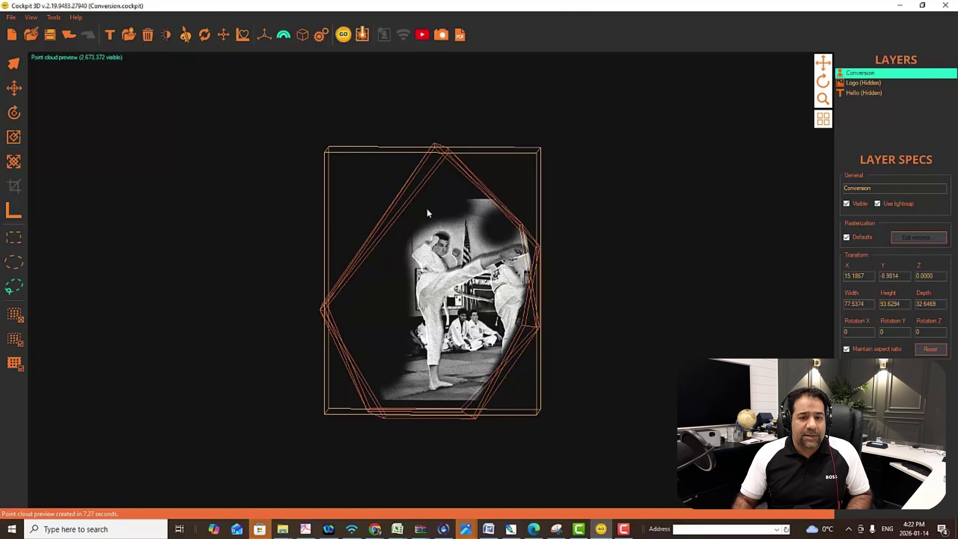
pyautogui.click(108, 54)
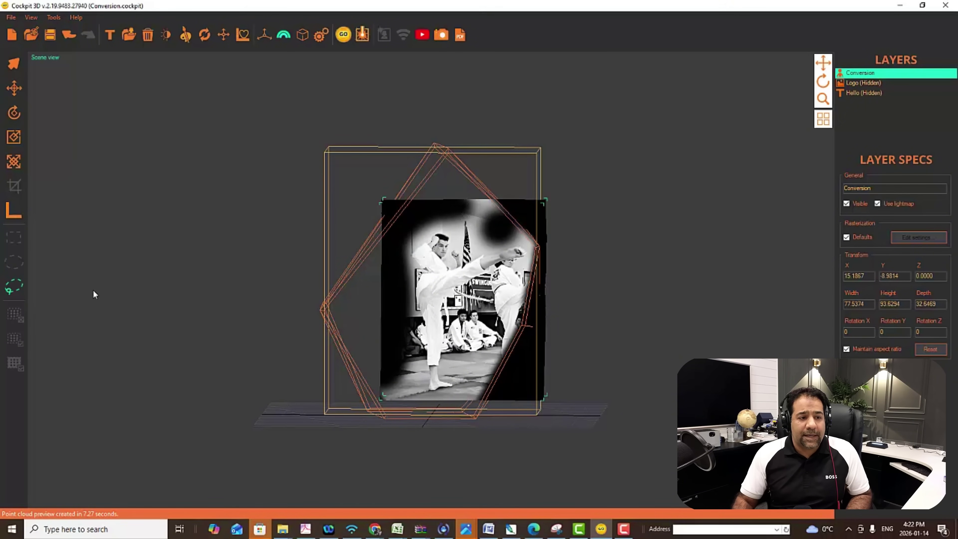
pyautogui.click(48, 57)
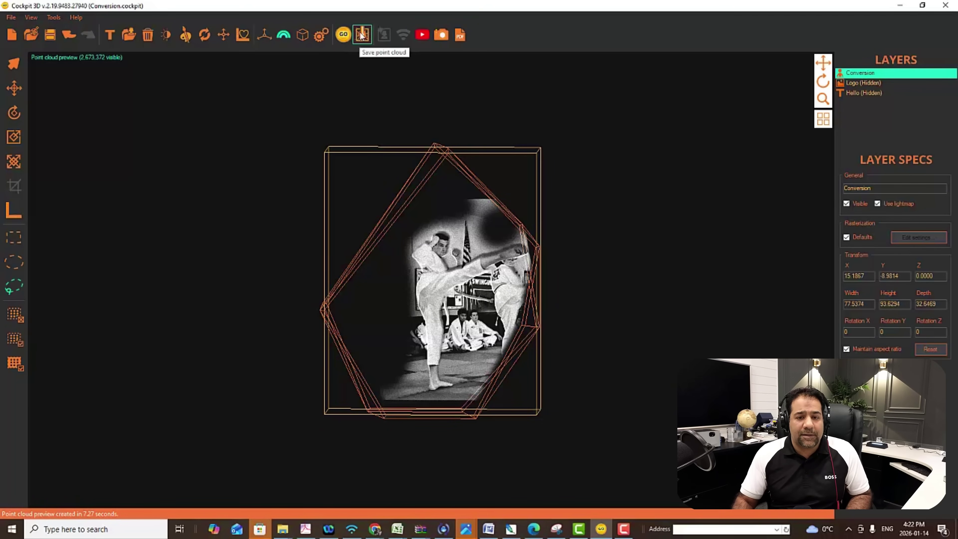